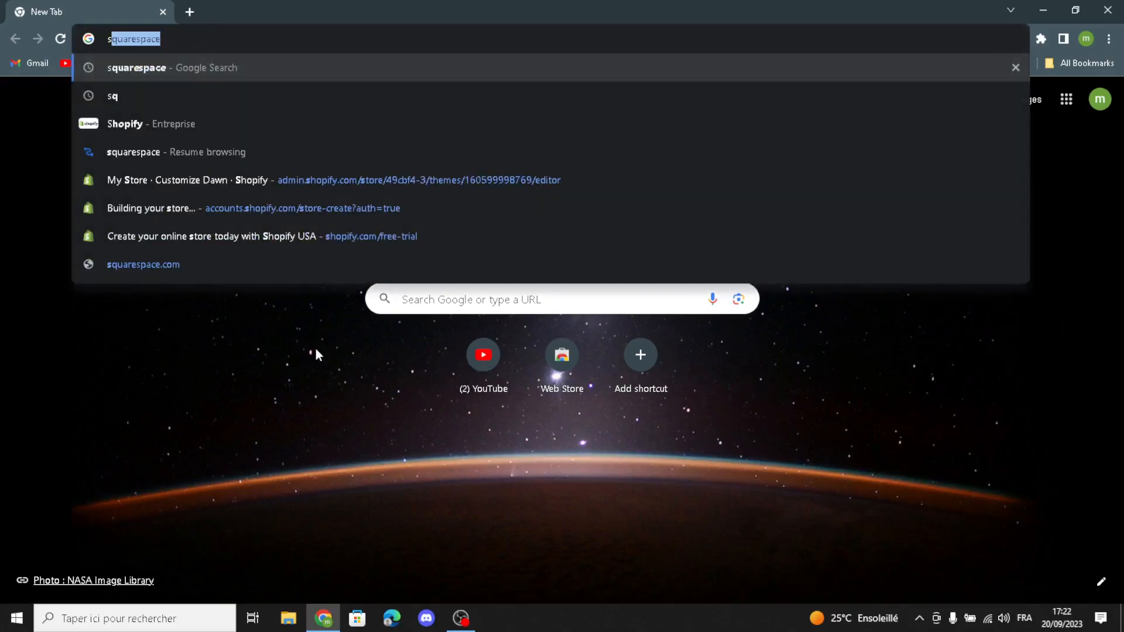
- Find the Squarespace website through a Google search for squarespace and open its template gallery
{"action": "left_click", "coordinate": [378, 66]}
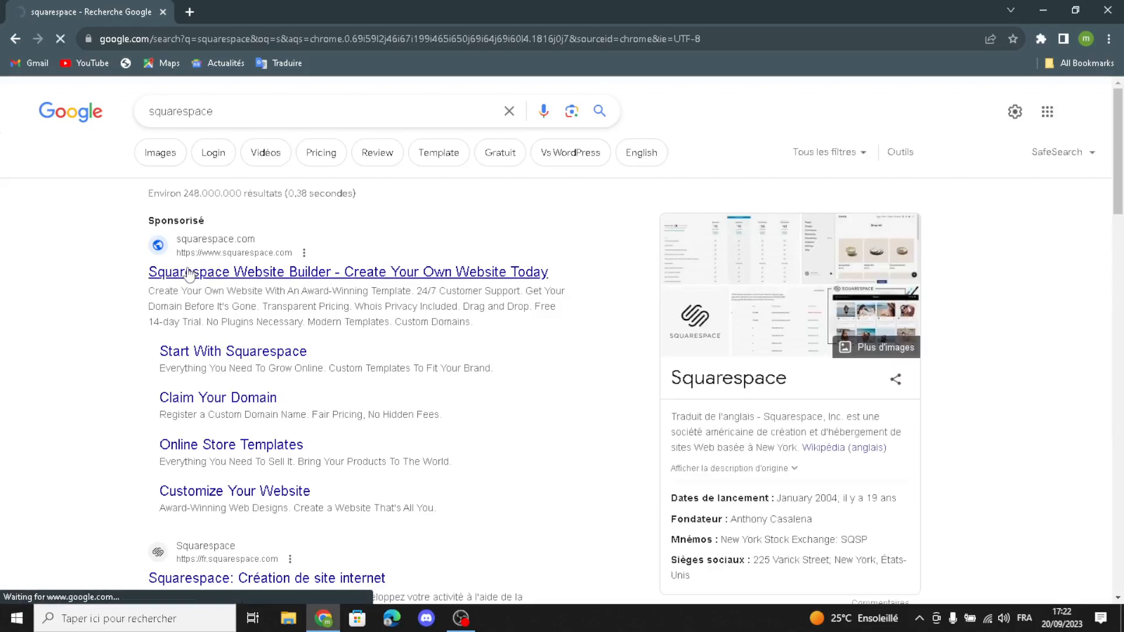
{"action": "left_click", "coordinate": [189, 273]}
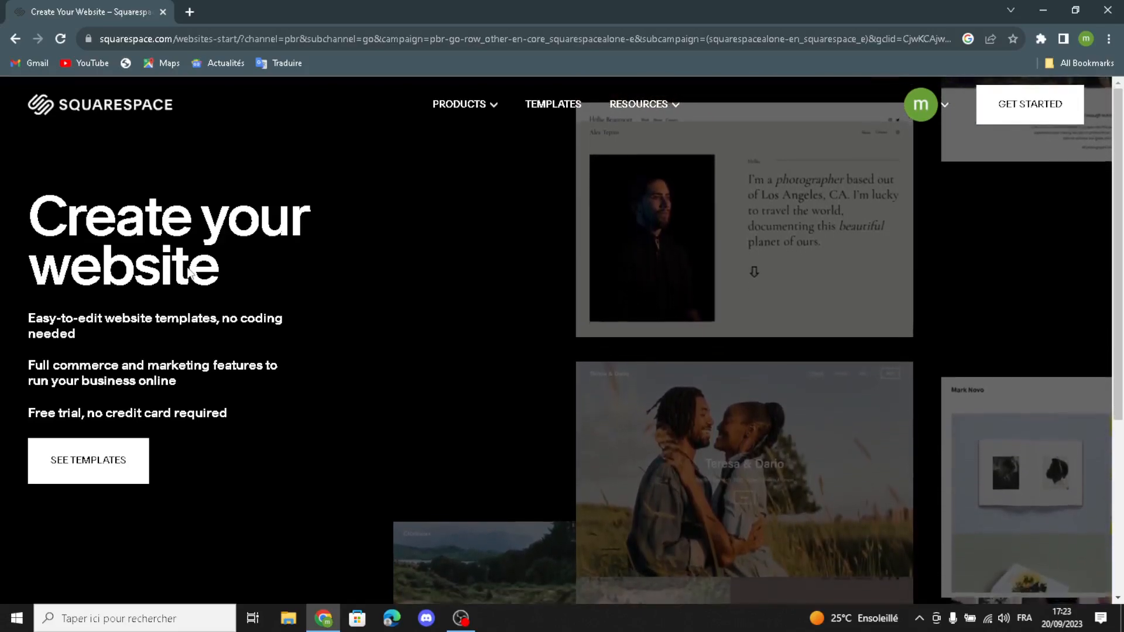
{"action": "left_click", "coordinate": [1038, 109]}
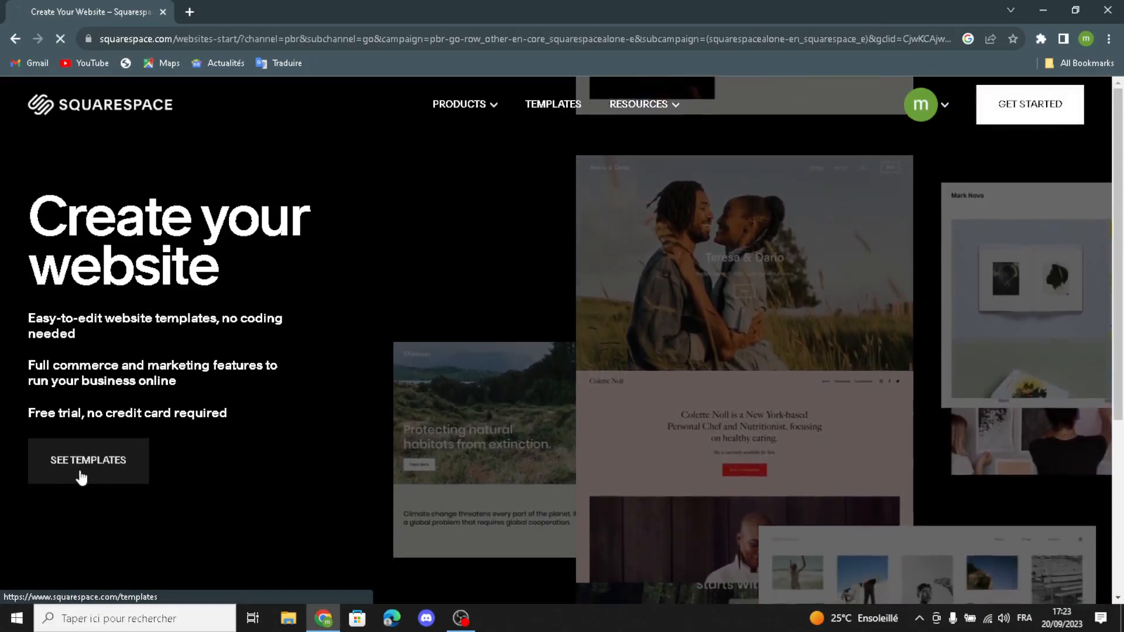
{"action": "left_click", "coordinate": [81, 475]}
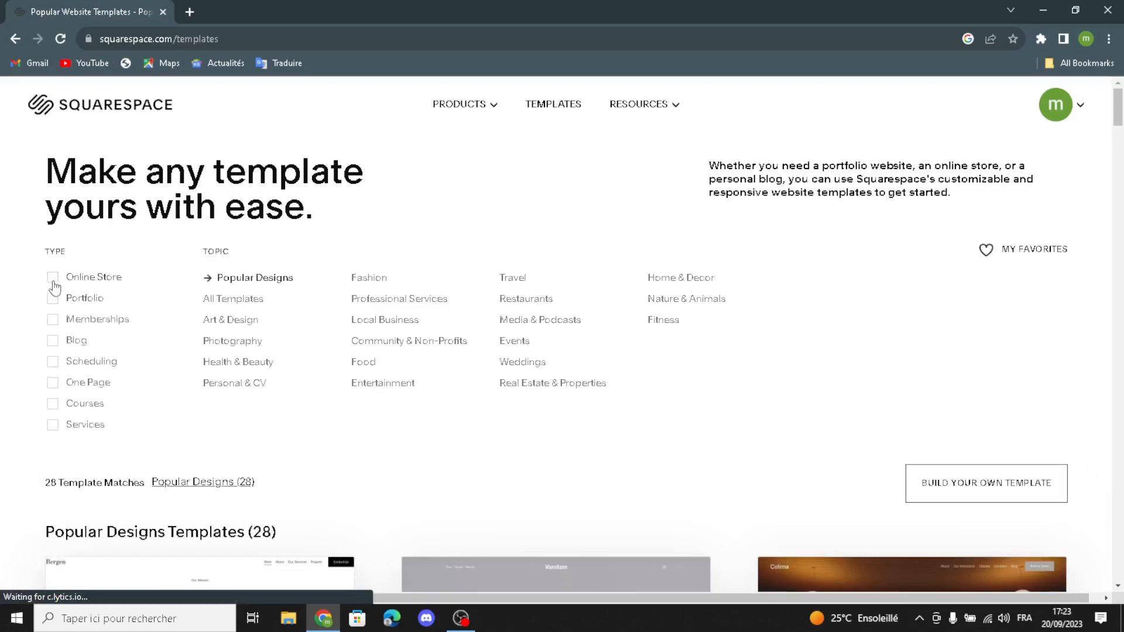
- Filter the templates by the types Online Store, Courses, Services and Memberships
{"action": "left_click", "coordinate": [54, 277]}
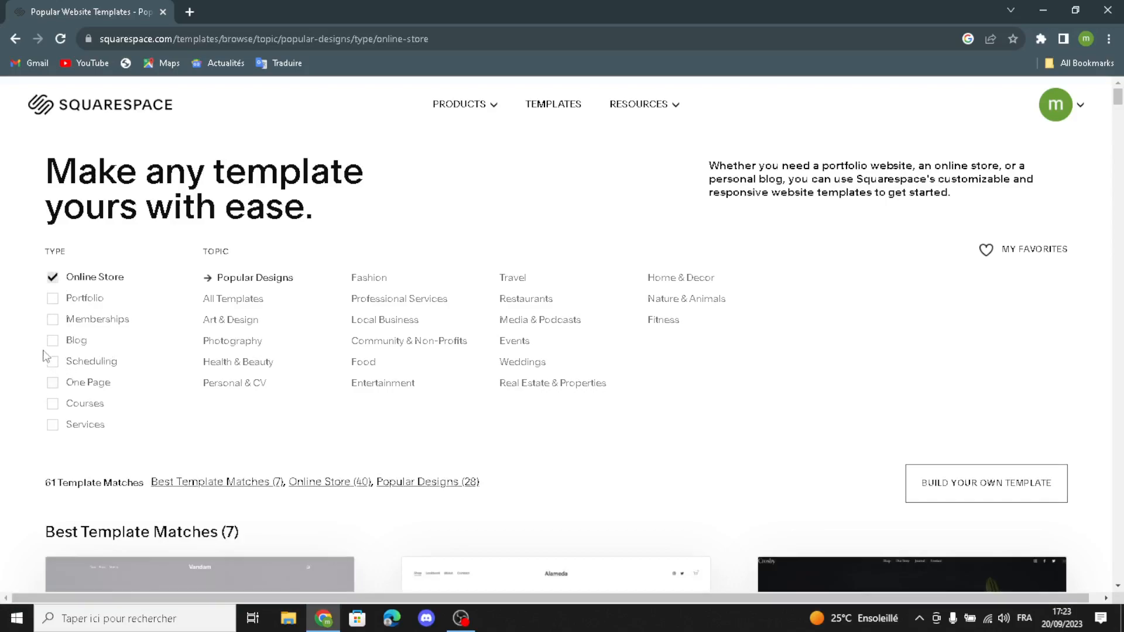
{"action": "left_click", "coordinate": [51, 404]}
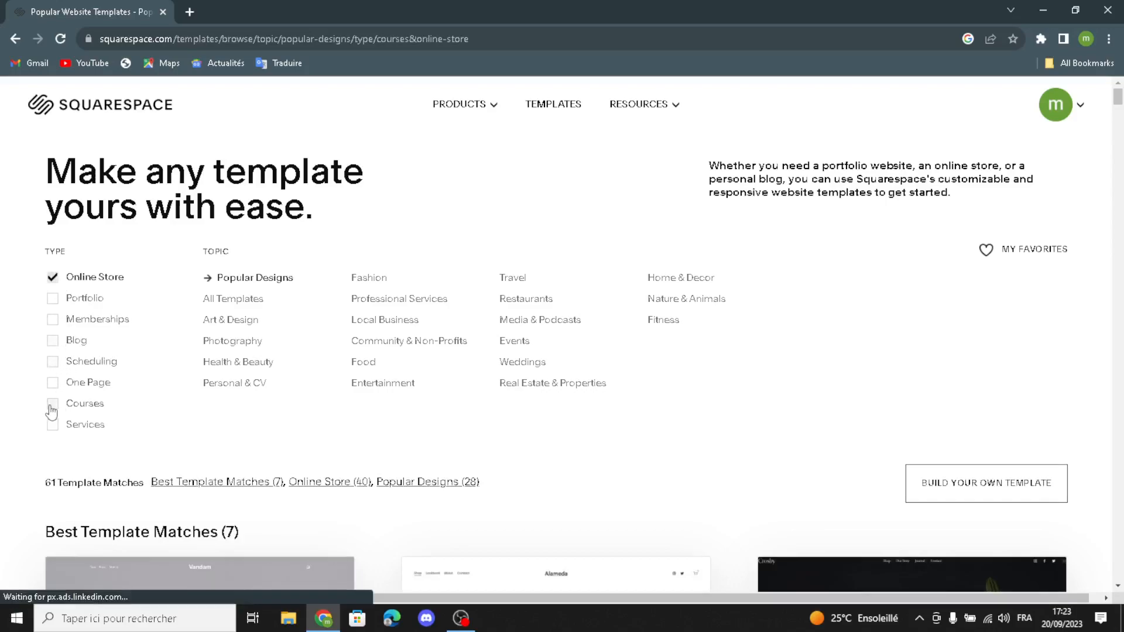
{"action": "left_click", "coordinate": [52, 425]}
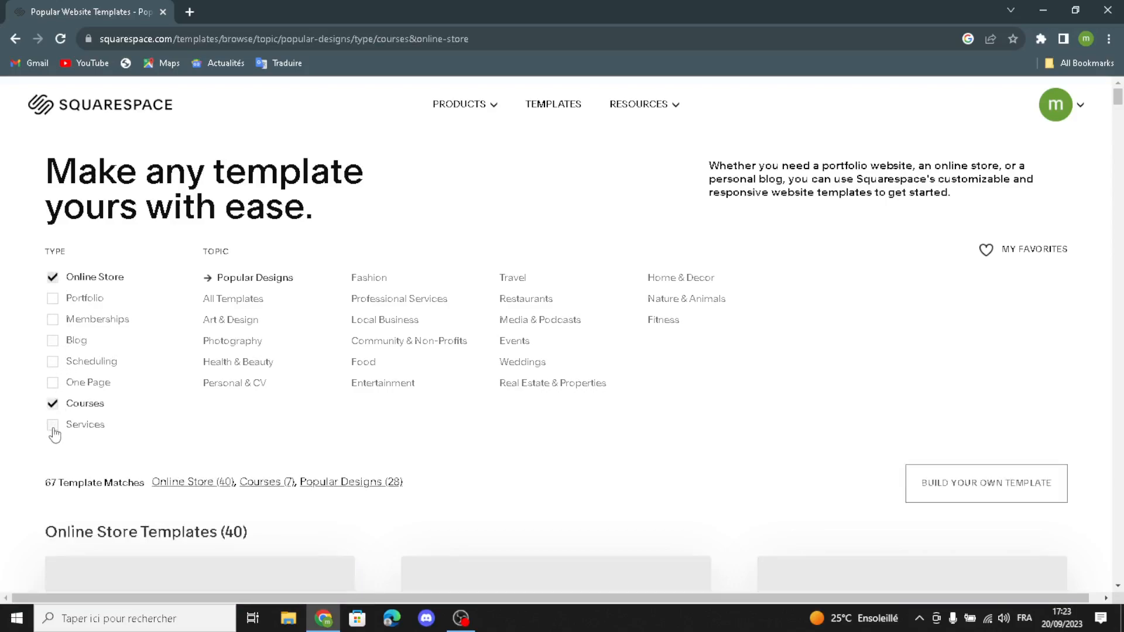
{"action": "left_click", "coordinate": [53, 321]}
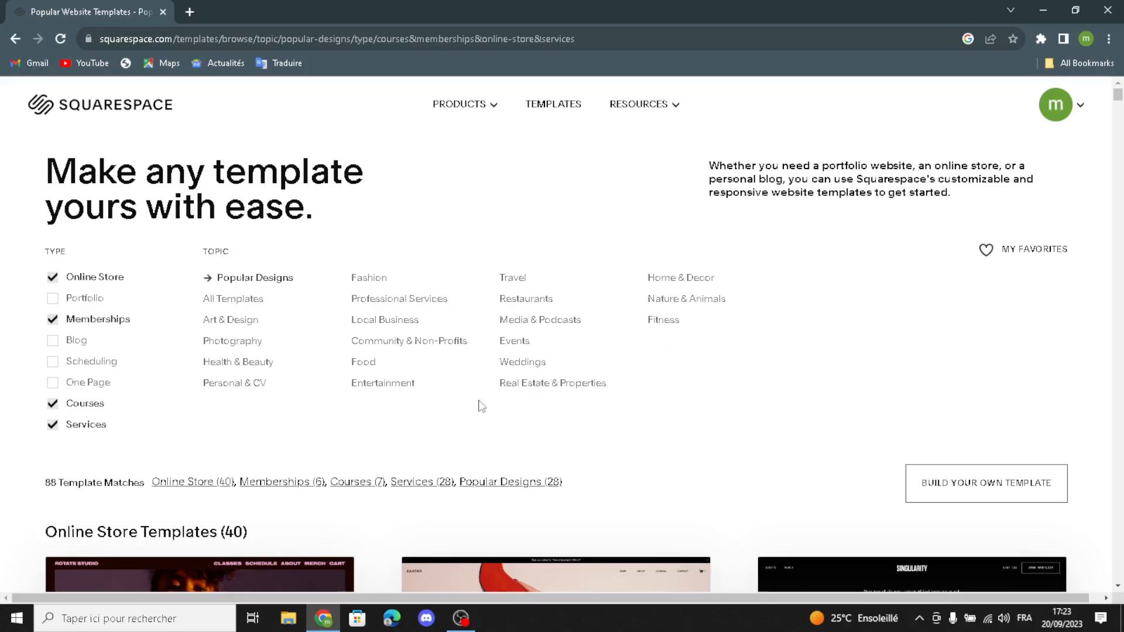
- Look through the online store templates and start building a custom template instead of a ready-made one
{"action": "scroll", "coordinate": [585, 351], "scroll_direction": "down", "scroll_amount": 4}
{"action": "scroll", "coordinate": [603, 310], "scroll_direction": "up", "scroll_amount": 2}
{"action": "scroll", "coordinate": [609, 307], "scroll_direction": "down", "scroll_amount": 1}
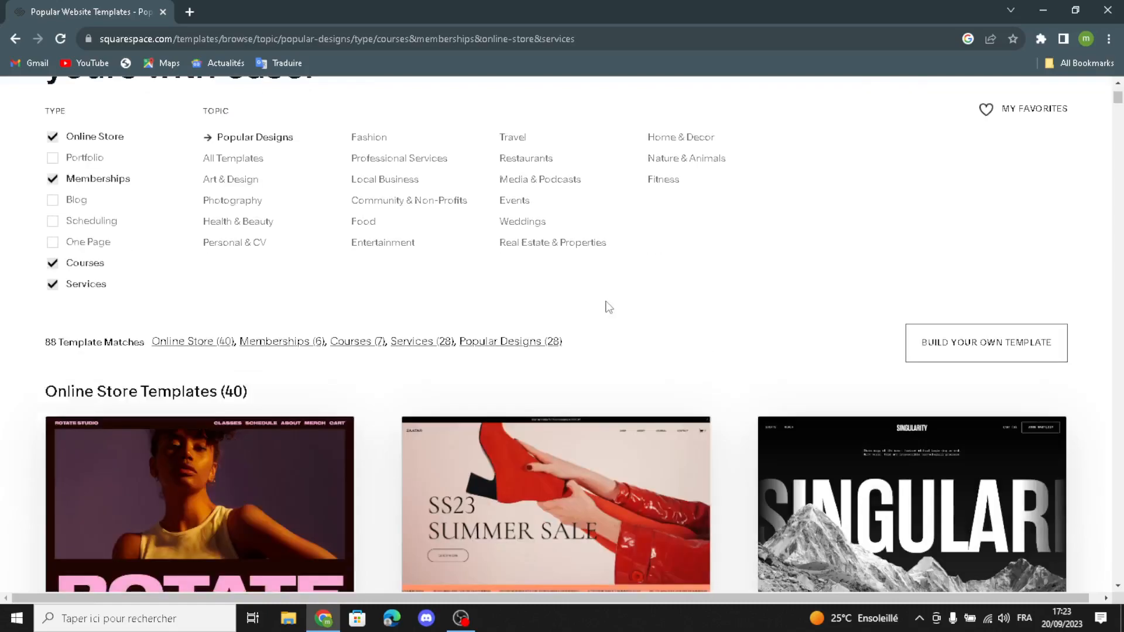
{"action": "scroll", "coordinate": [621, 308], "scroll_direction": "down", "scroll_amount": 7}
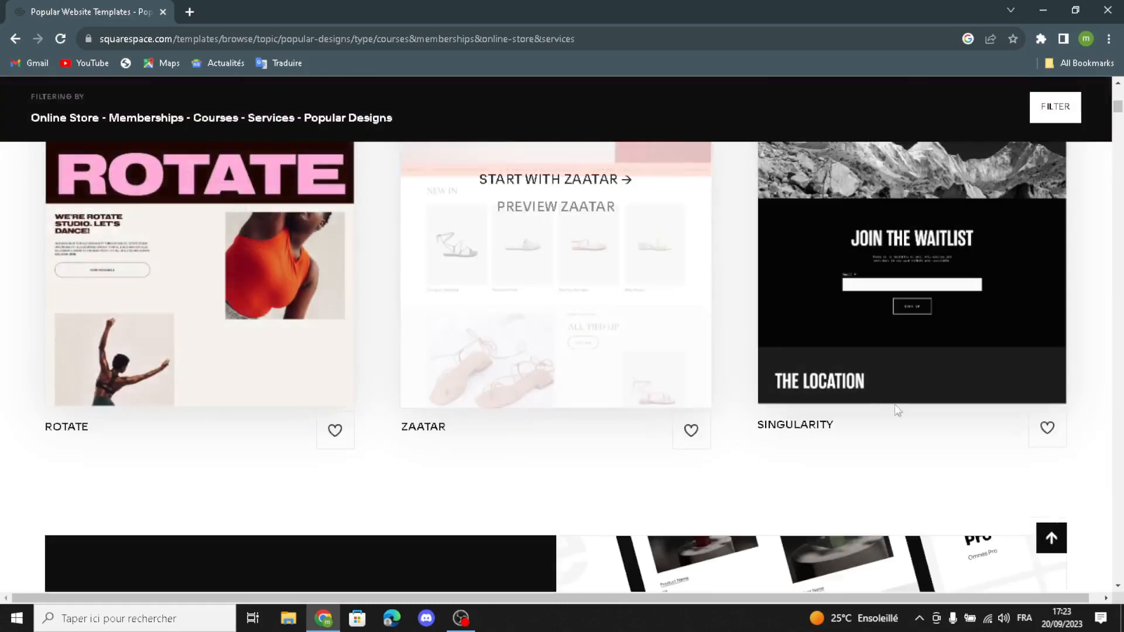
{"action": "scroll", "coordinate": [762, 451], "scroll_direction": "down", "scroll_amount": 6}
{"action": "left_click", "coordinate": [170, 454]}
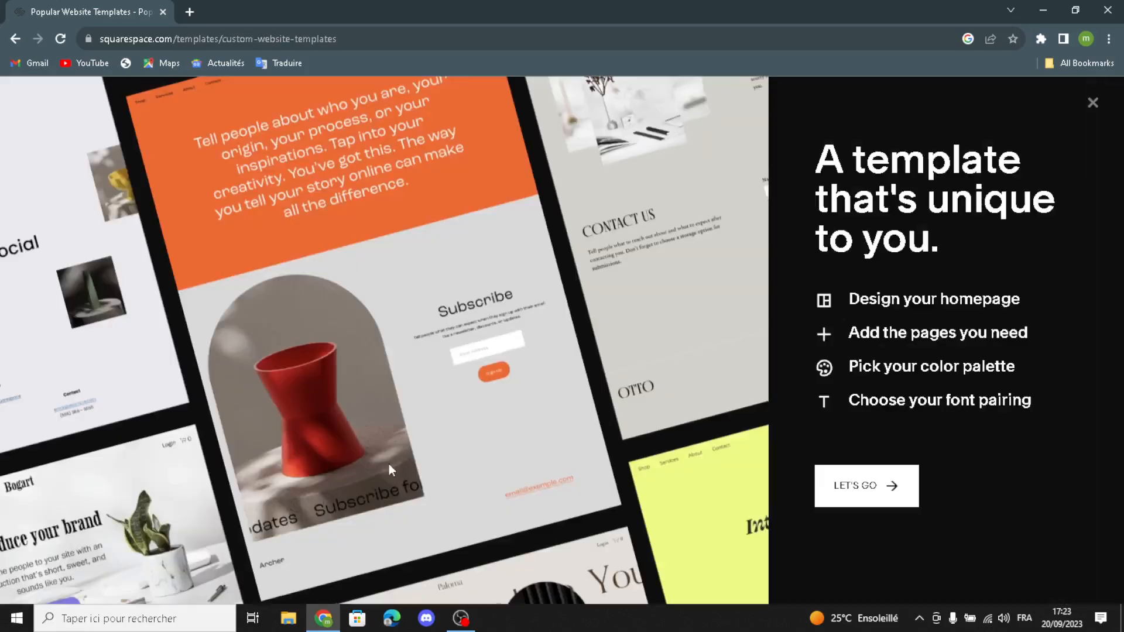
{"action": "left_click", "coordinate": [873, 487]}
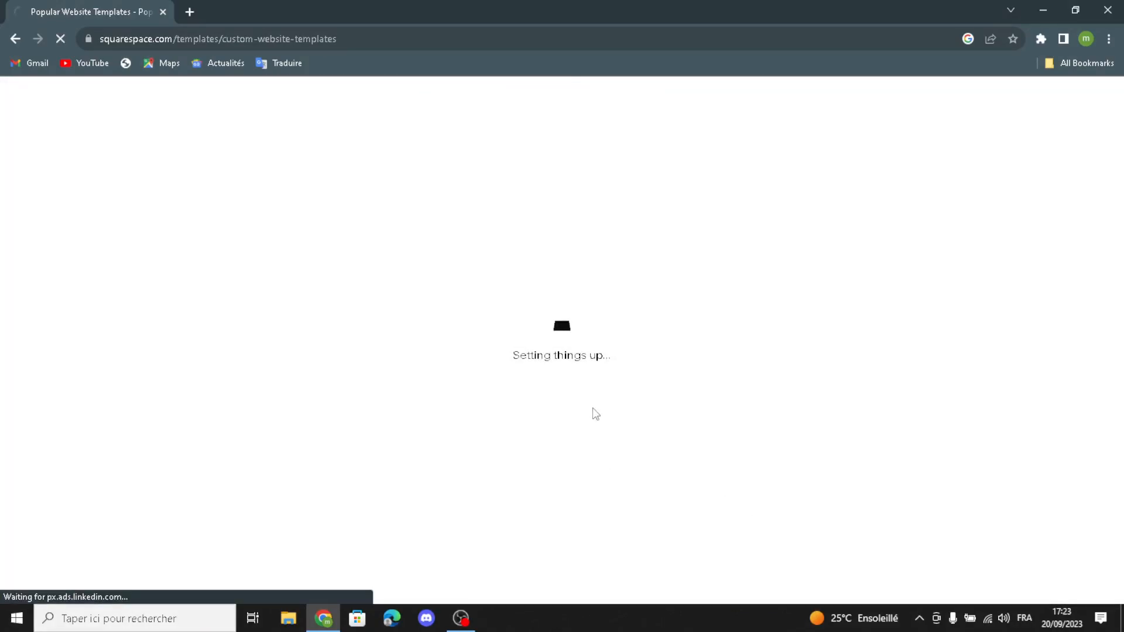
- Name the site BumbleBee Babies and continue to the homepage setup
{"action": "left_click", "coordinate": [905, 285]}
{"action": "type", "text": "BumbleBee Babies"}
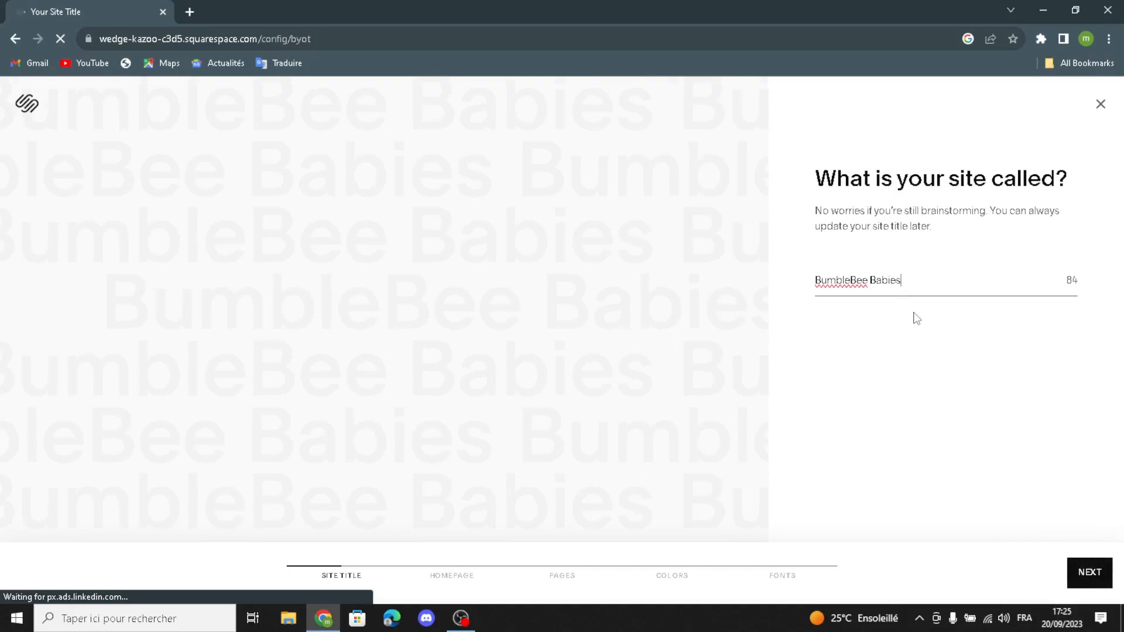
{"action": "left_click", "coordinate": [1096, 573]}
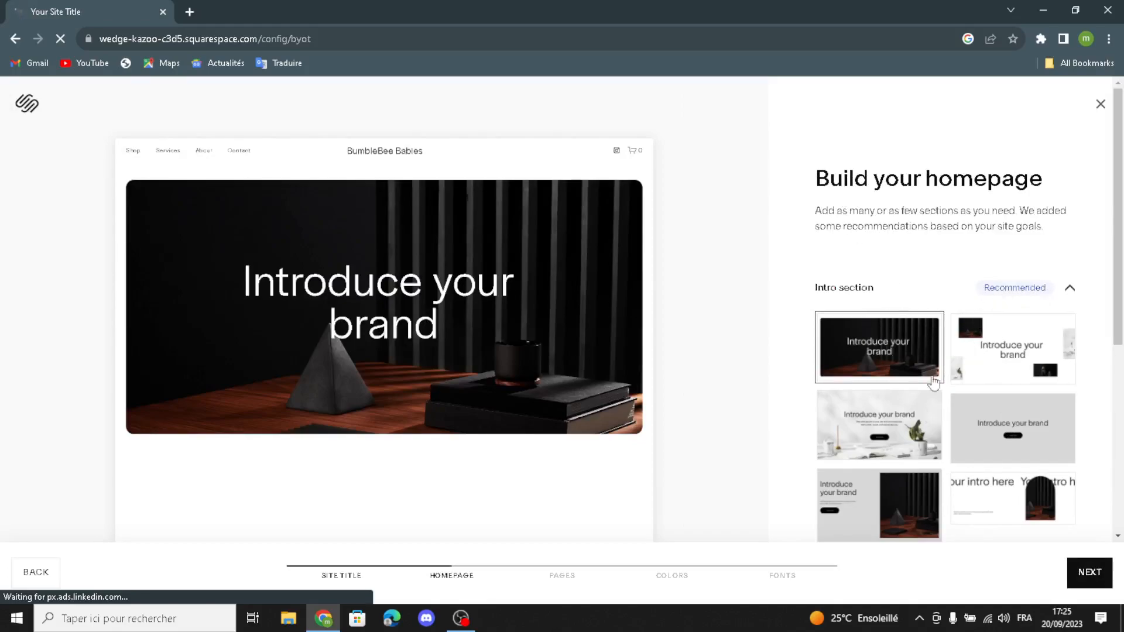
- Add homepage sections: the plain grey intro, the Shop our product layout with arched image, and the Services list of expandable entries
{"action": "scroll", "coordinate": [1003, 314], "scroll_direction": "down", "scroll_amount": 3}
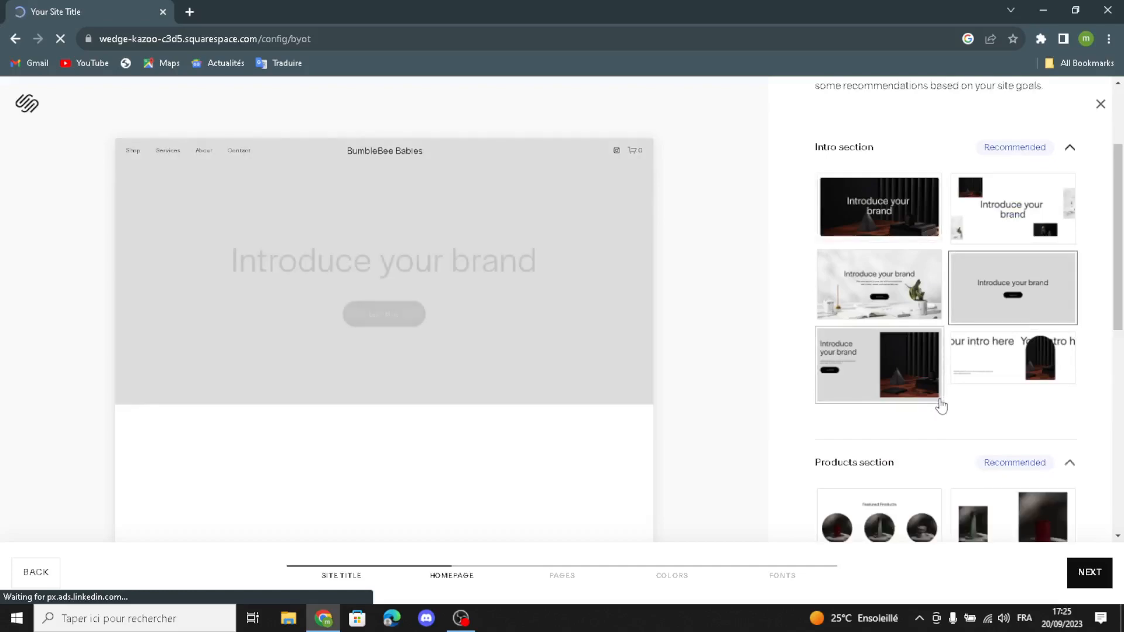
{"action": "scroll", "coordinate": [820, 417], "scroll_direction": "down", "scroll_amount": 4}
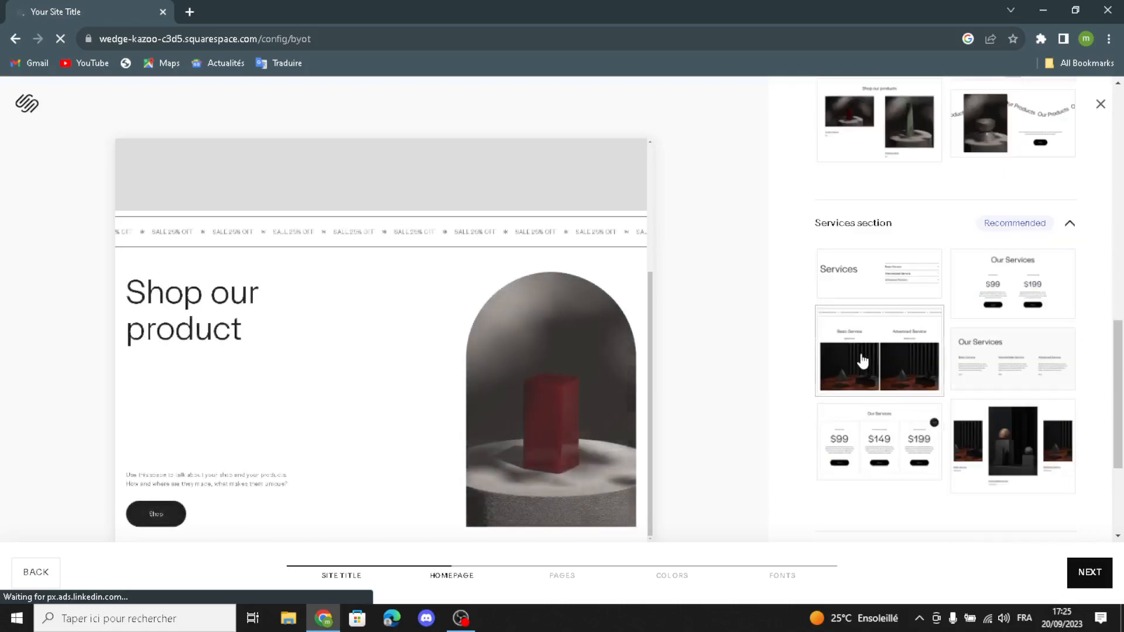
{"action": "left_click", "coordinate": [860, 278]}
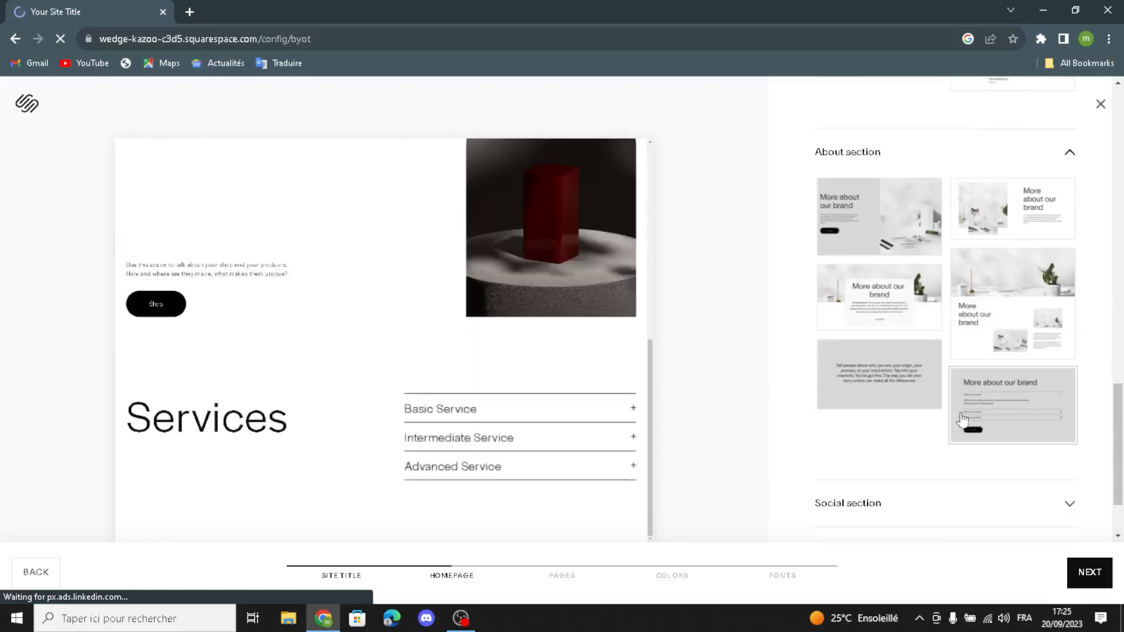
- Add the text-only grey About, simple Follow us on social and Contact Us form with image sections, finishing the homepage with its footer
{"action": "left_click", "coordinate": [899, 407]}
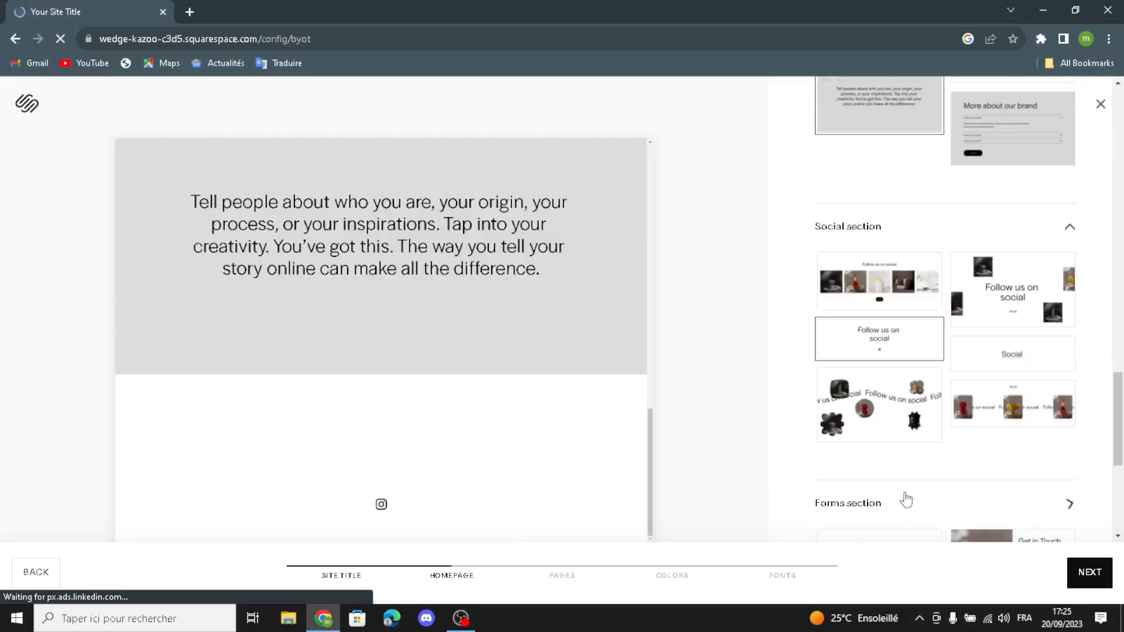
{"action": "left_click", "coordinate": [906, 501]}
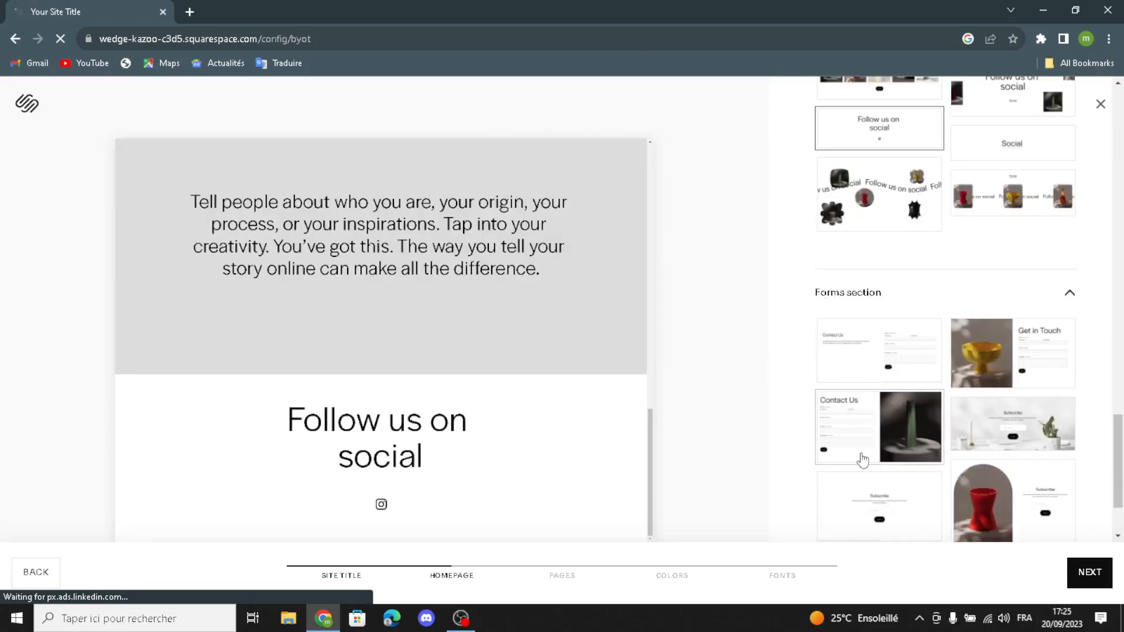
{"action": "left_click", "coordinate": [890, 429]}
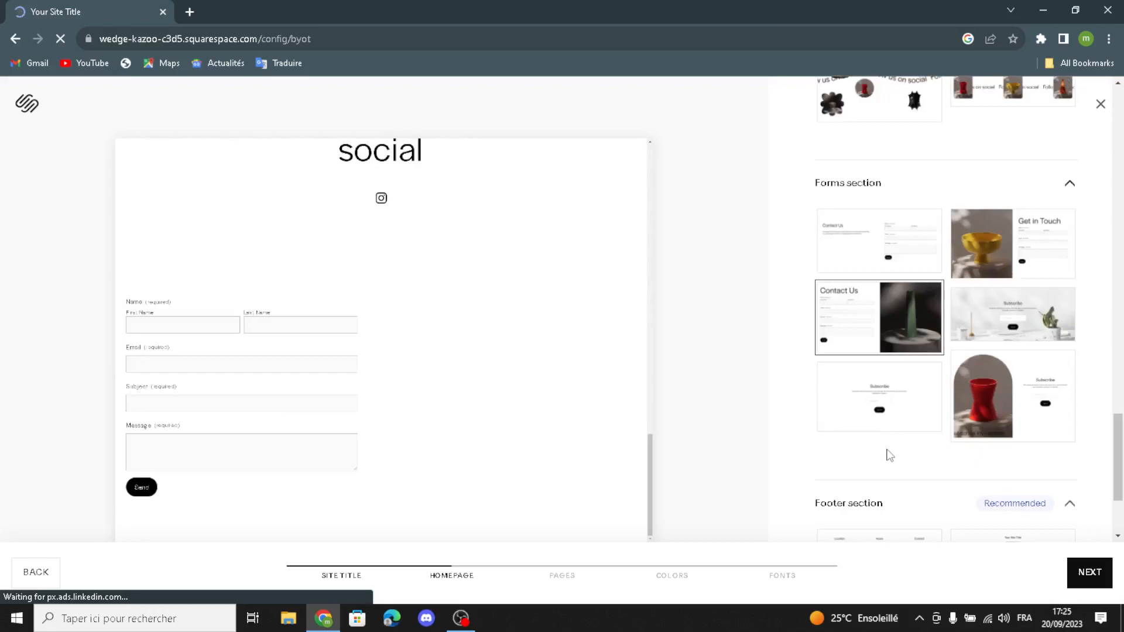
{"action": "left_click", "coordinate": [901, 394]}
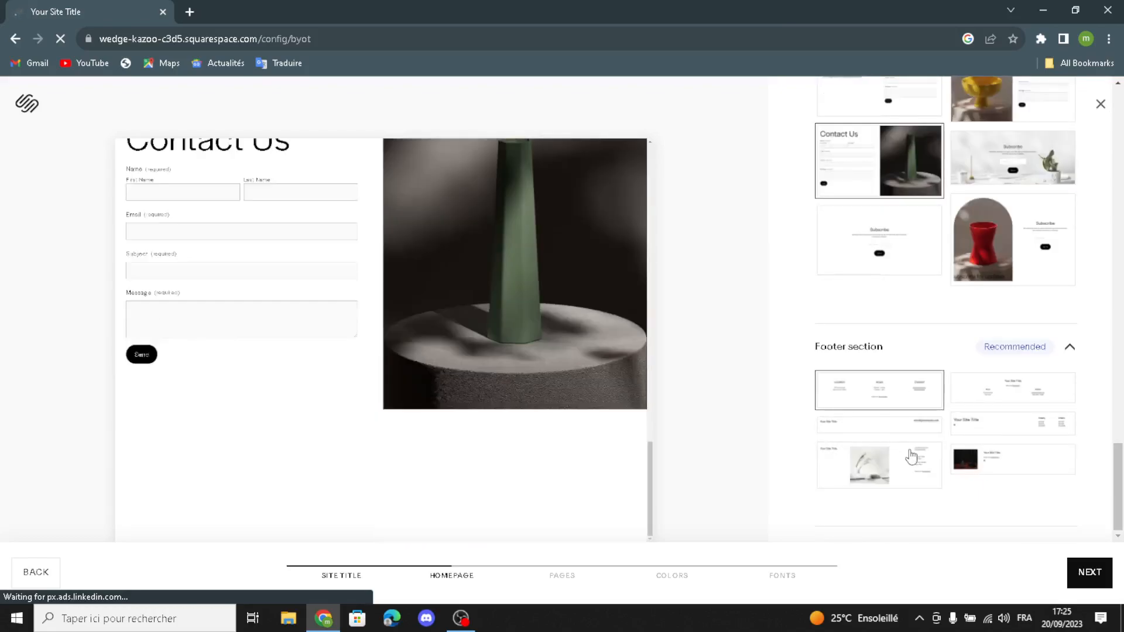
{"action": "left_click", "coordinate": [1069, 585]}
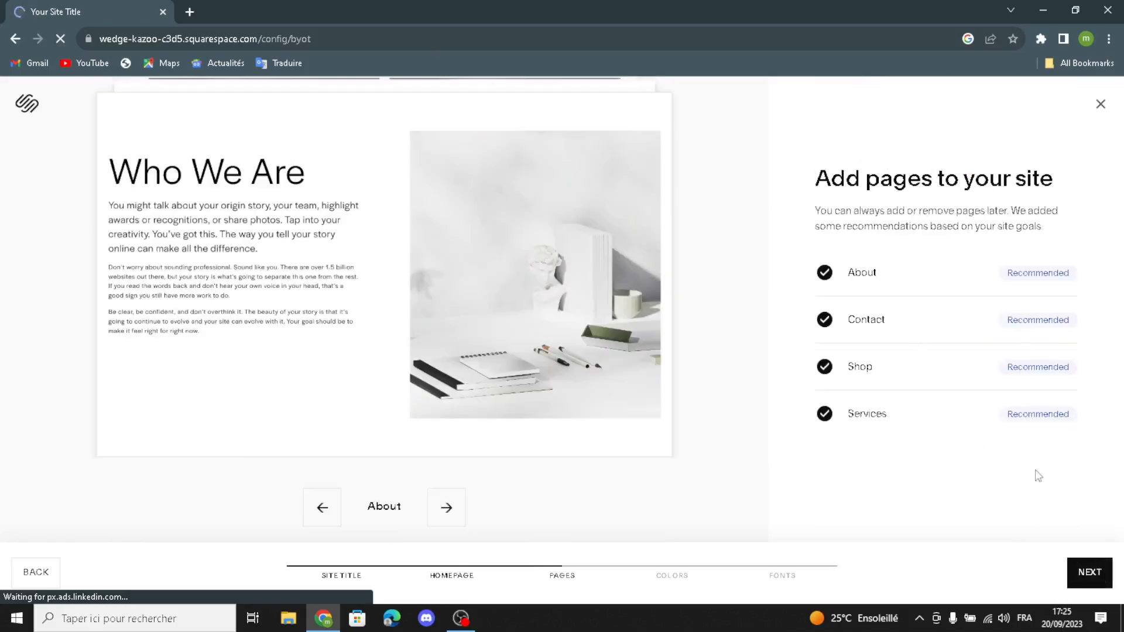
- Keep the recommended About, Contact, Shop and Services pages and choose the navy monochromatic color palette
{"action": "left_click", "coordinate": [1090, 577]}
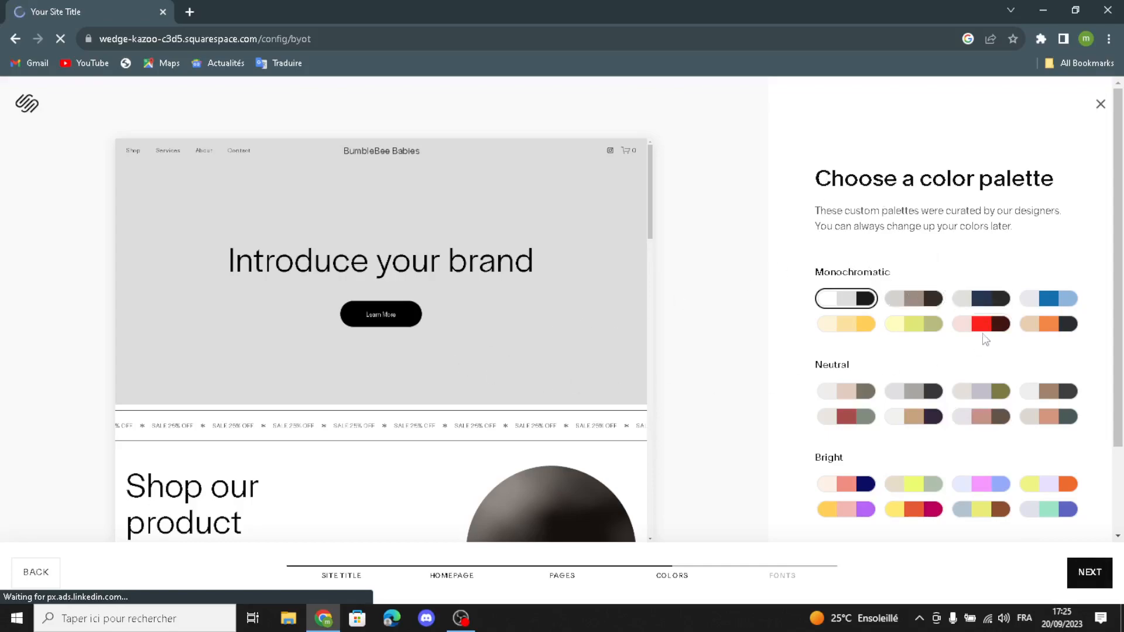
{"action": "left_click", "coordinate": [972, 298]}
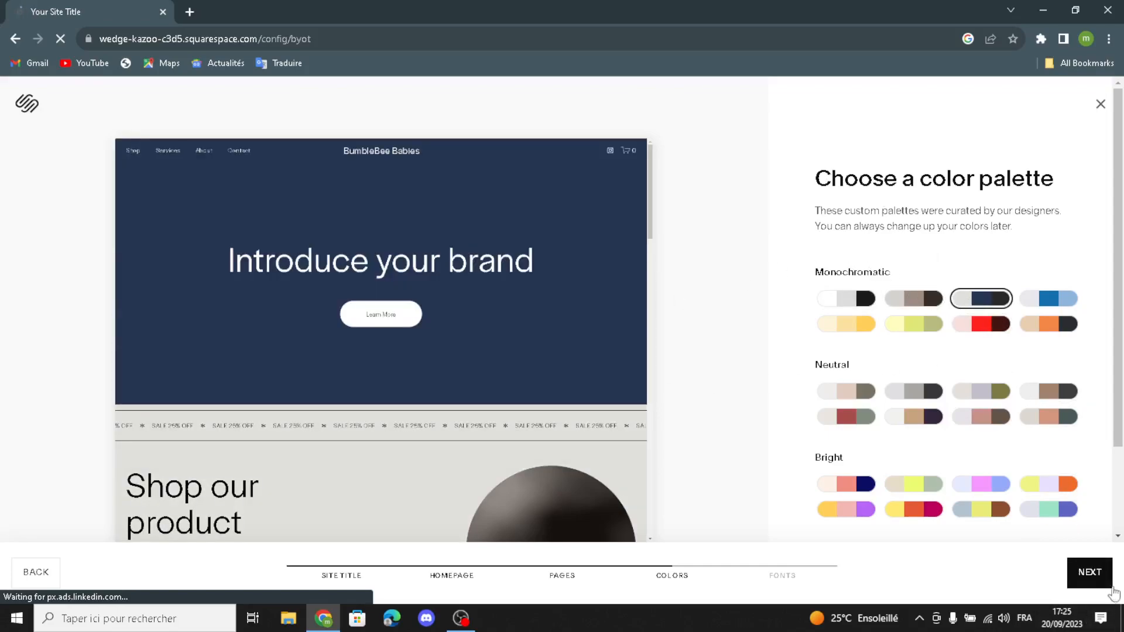
{"action": "left_click", "coordinate": [1099, 576]}
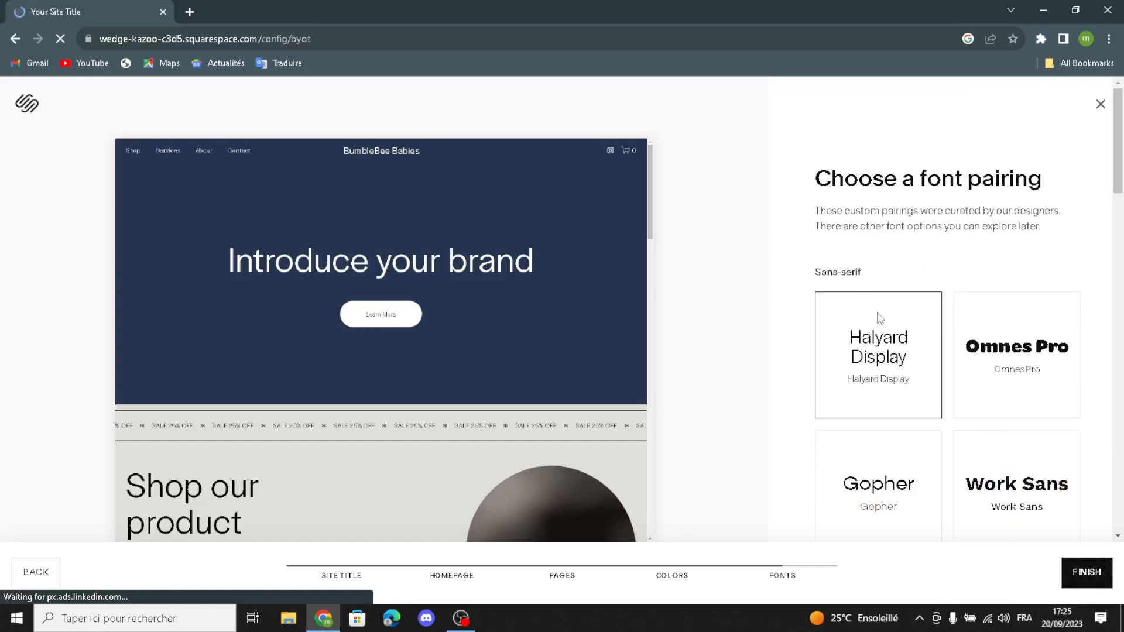
- Choose the Work Sans font pairing, finish the template setup and skip the Squarespace AI homepage text
{"action": "left_click", "coordinate": [1010, 527]}
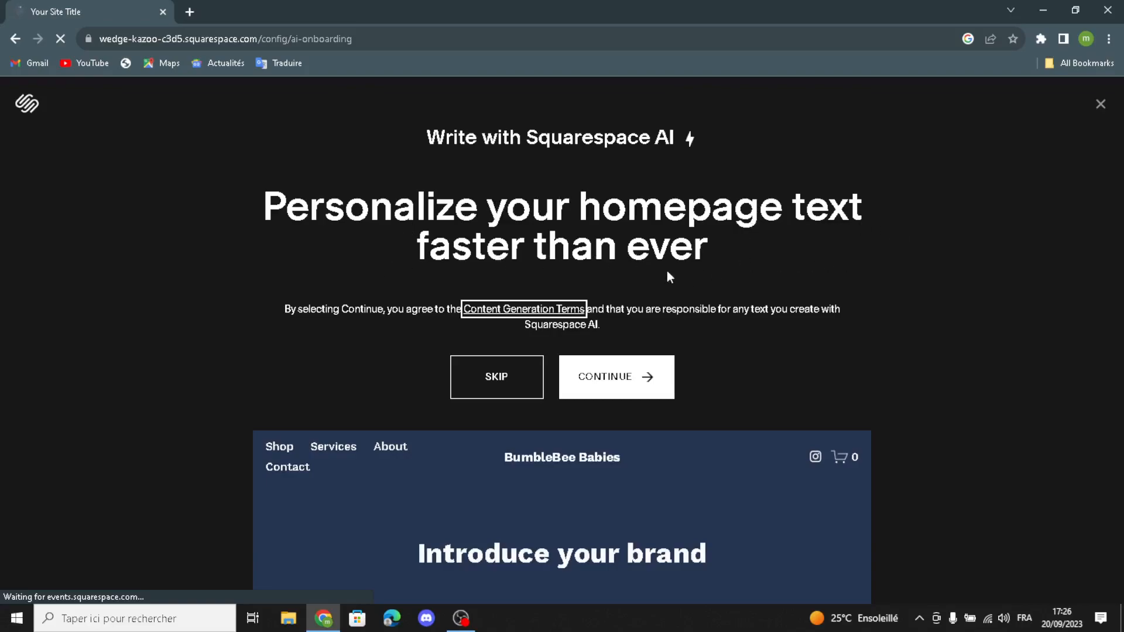
{"action": "left_click", "coordinate": [655, 384]}
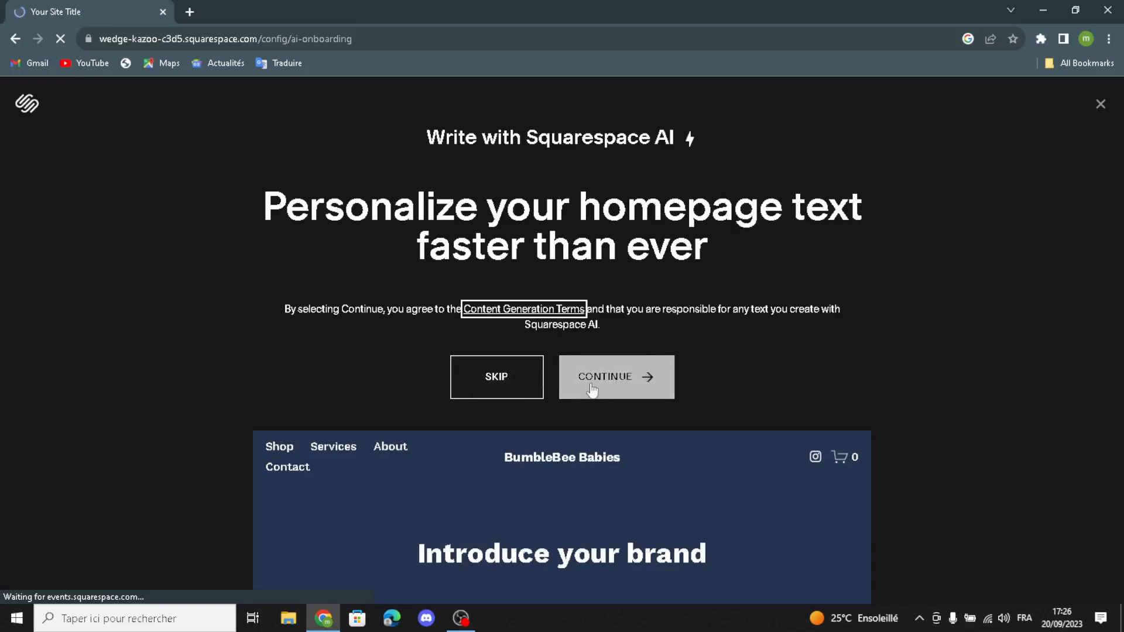
{"action": "left_click", "coordinate": [509, 386]}
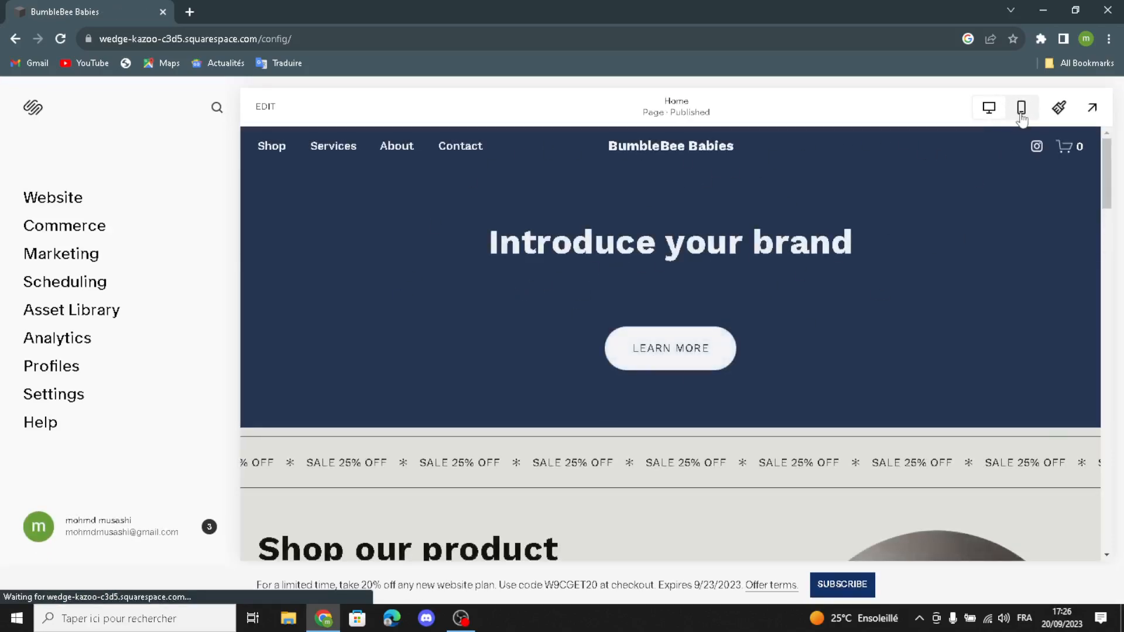
- Preview the homepage in desktop and mobile views, then return to the desktop view
{"action": "scroll", "coordinate": [1022, 403], "scroll_direction": "down", "scroll_amount": 5}
{"action": "scroll", "coordinate": [943, 404], "scroll_direction": "up", "scroll_amount": 3}
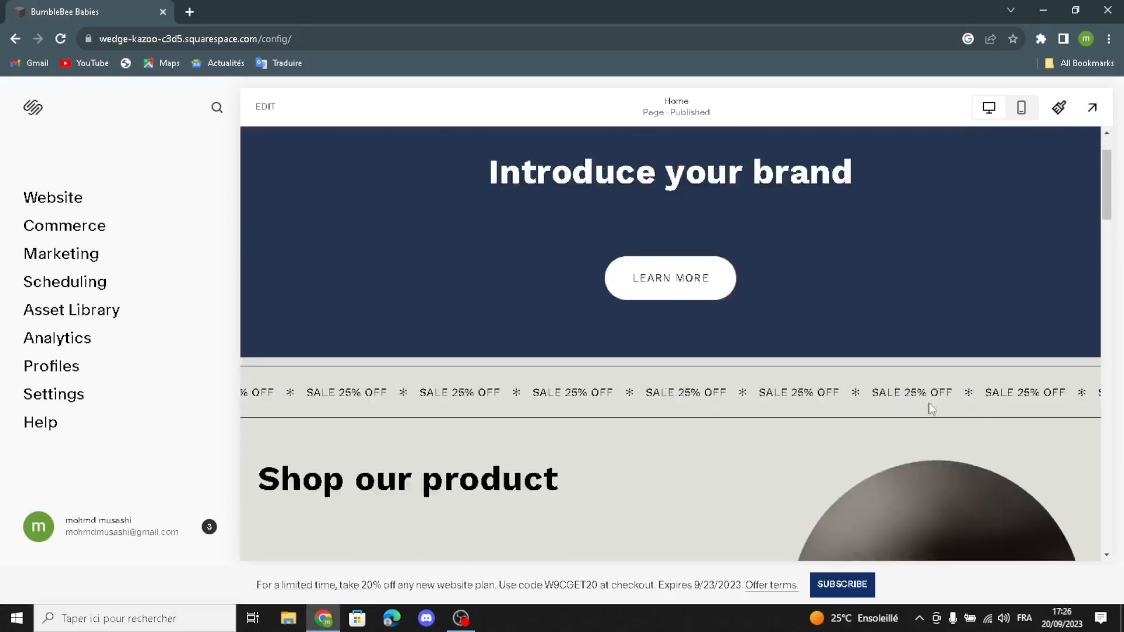
{"action": "scroll", "coordinate": [930, 404], "scroll_direction": "up", "scroll_amount": 2}
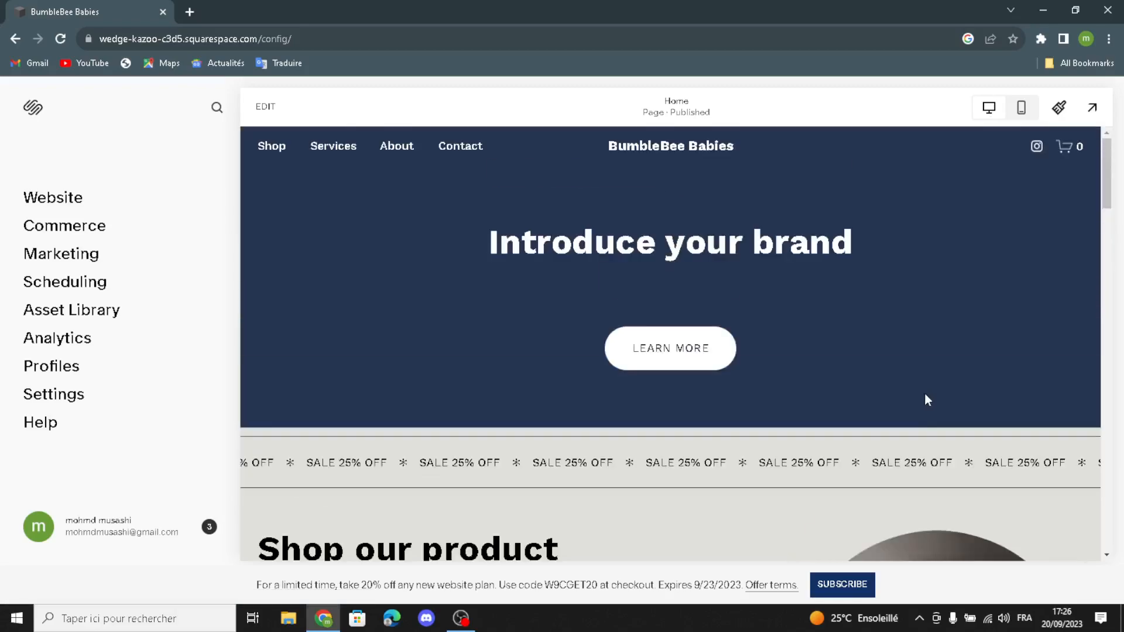
{"action": "left_click", "coordinate": [1021, 114]}
{"action": "scroll", "coordinate": [736, 293], "scroll_direction": "down", "scroll_amount": 8}
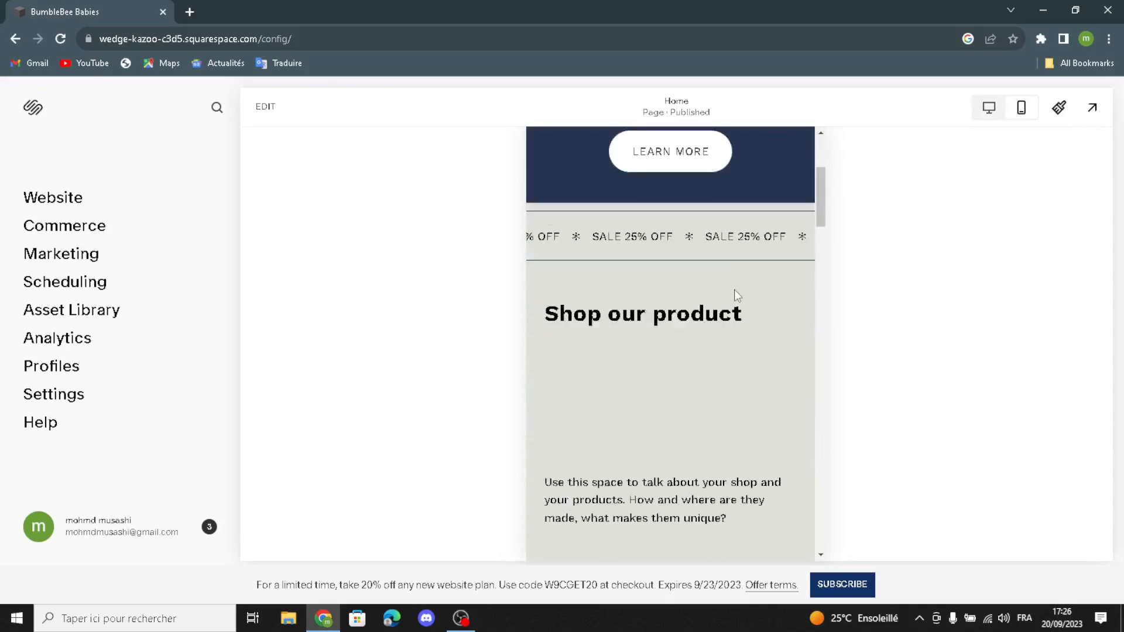
{"action": "scroll", "coordinate": [744, 290], "scroll_direction": "up", "scroll_amount": 8}
{"action": "left_click", "coordinate": [989, 108]}
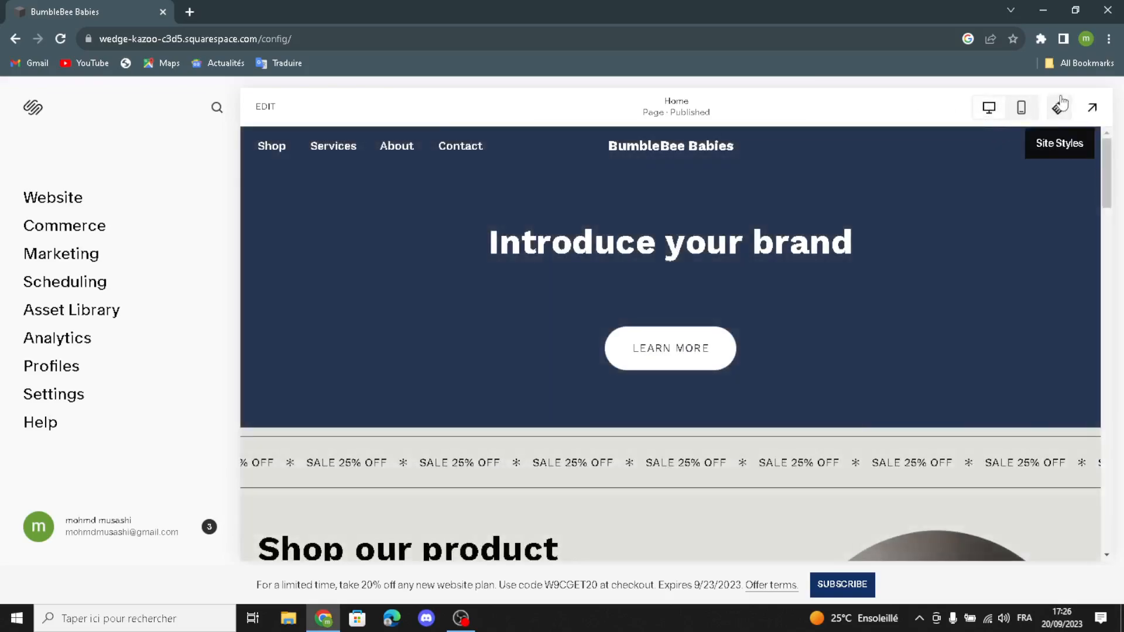
- Open the font settings in Site Styles and review the font pack and global text styles
{"action": "left_click", "coordinate": [1057, 110]}
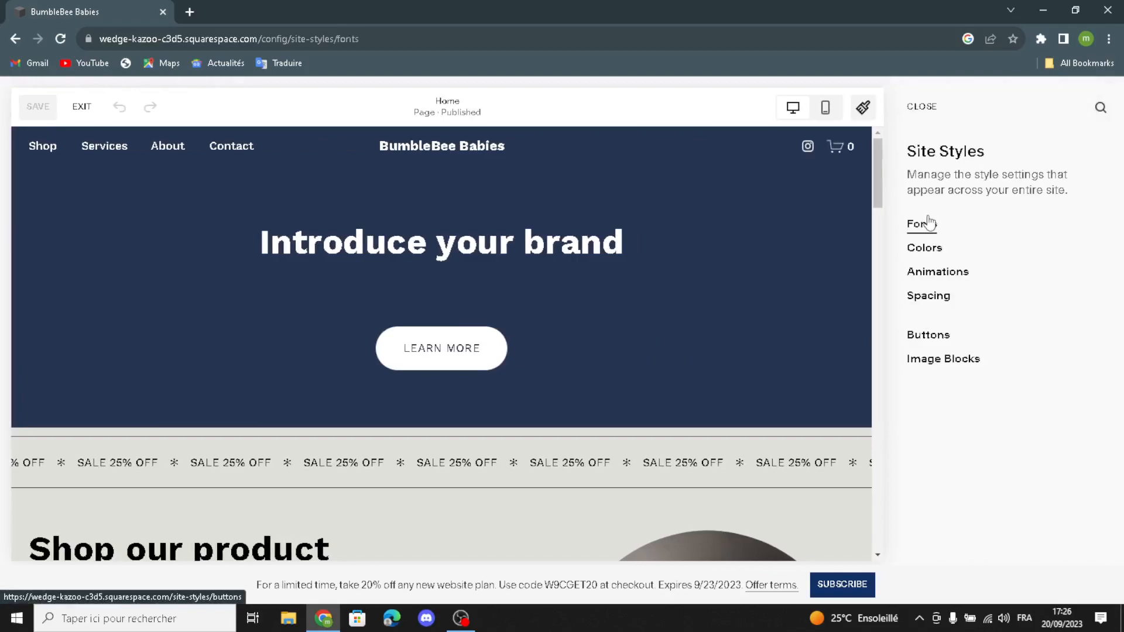
{"action": "left_click", "coordinate": [923, 223]}
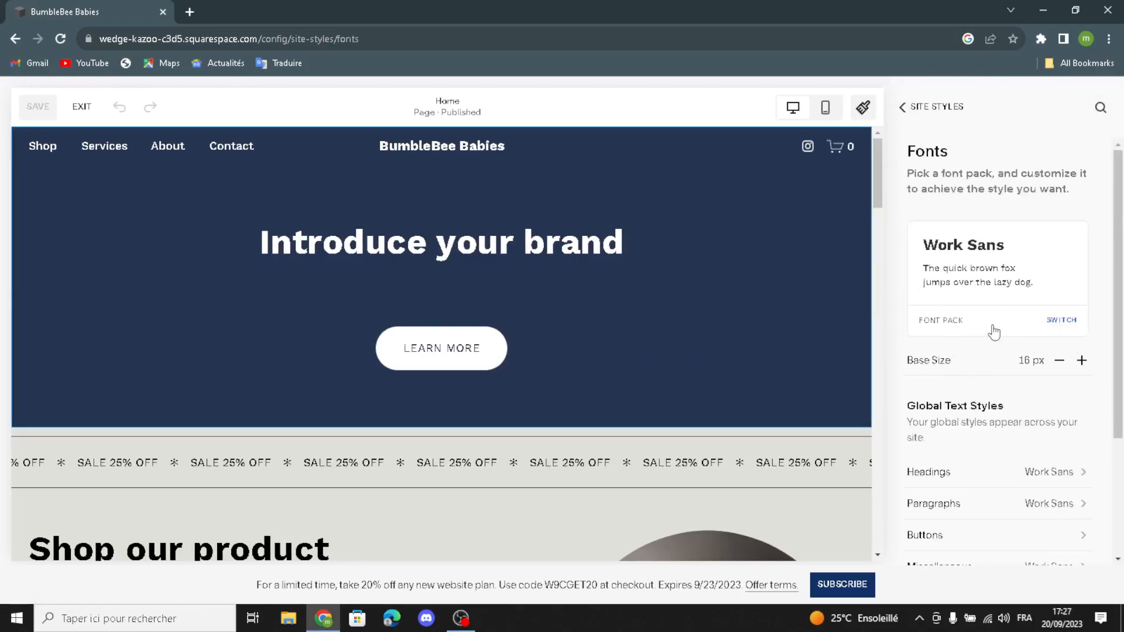
{"action": "scroll", "coordinate": [990, 458], "scroll_direction": "down", "scroll_amount": 1}
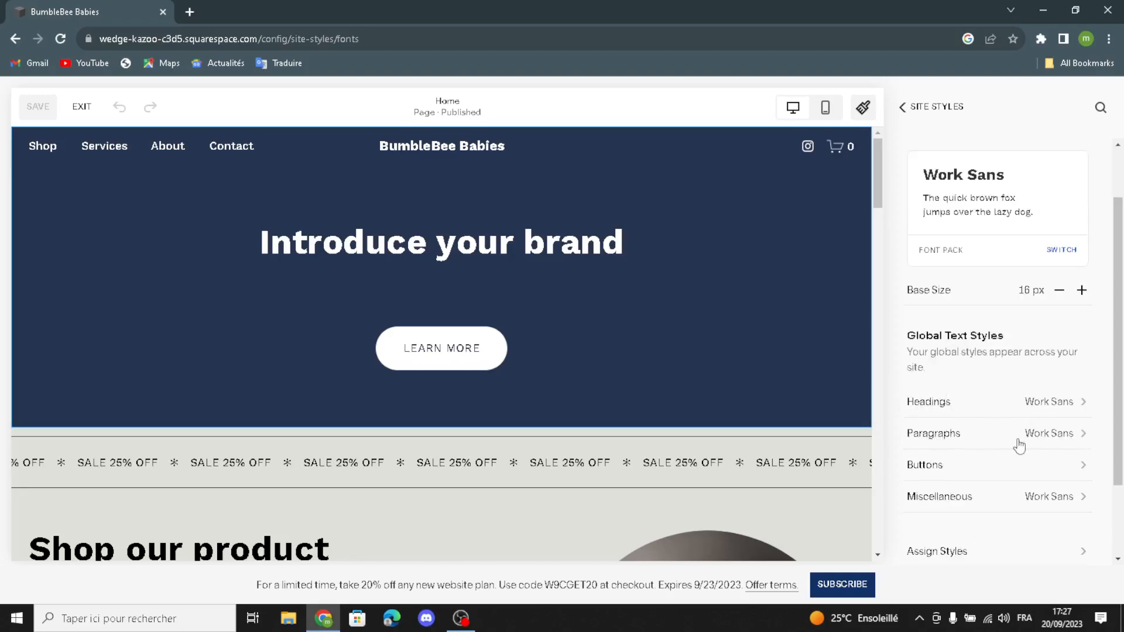
- Leave the font settings and open the Bright 2 color theme for editing in the site's color styles
{"action": "scroll", "coordinate": [1045, 496], "scroll_direction": "down", "scroll_amount": 2}
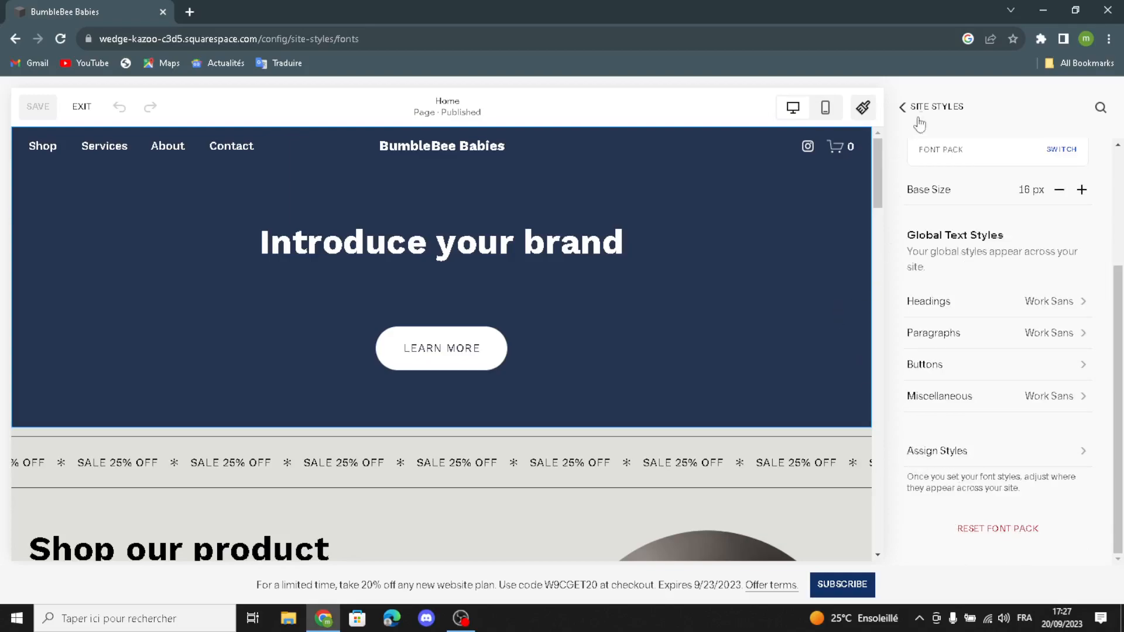
{"action": "left_click", "coordinate": [901, 107]}
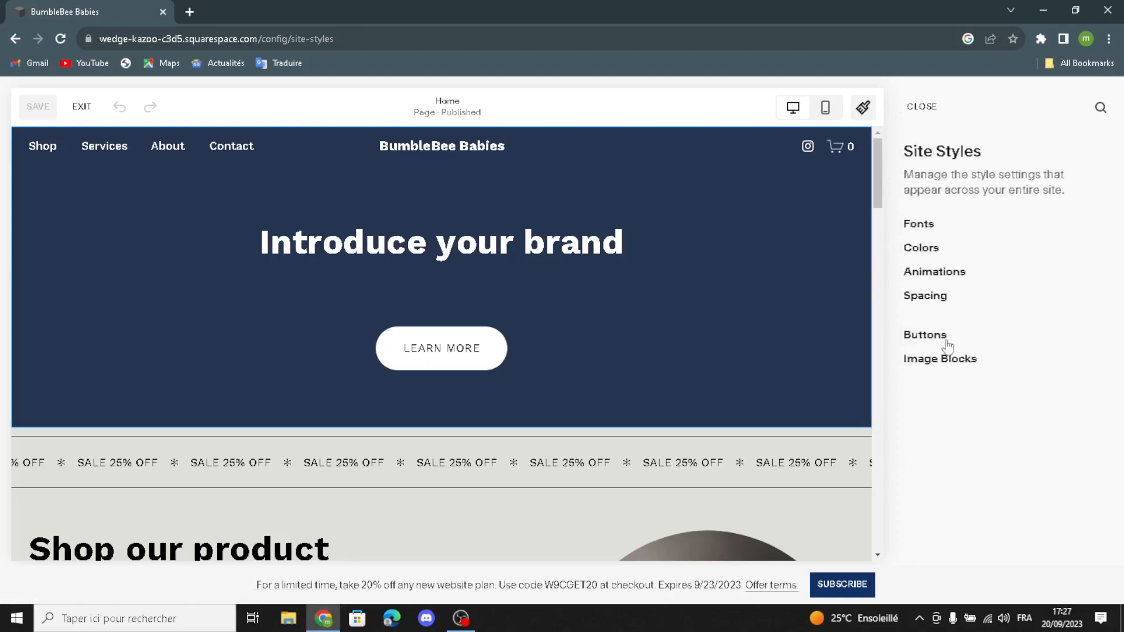
{"action": "left_click", "coordinate": [913, 253]}
{"action": "left_click", "coordinate": [923, 312]}
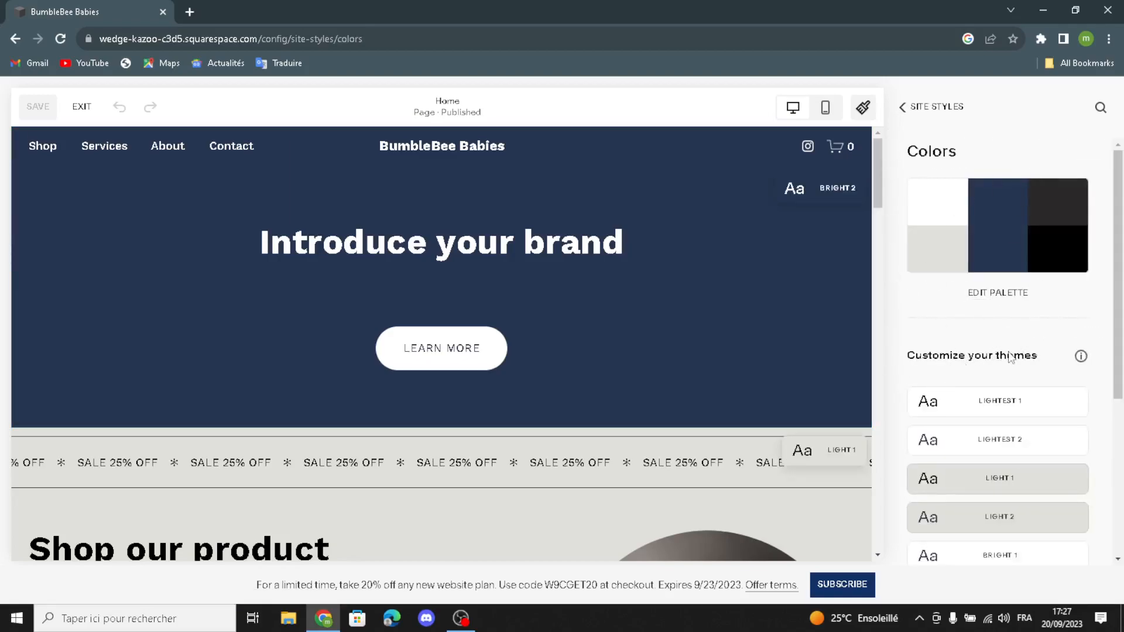
{"action": "scroll", "coordinate": [1008, 356], "scroll_direction": "down", "scroll_amount": 4}
{"action": "left_click", "coordinate": [985, 337]}
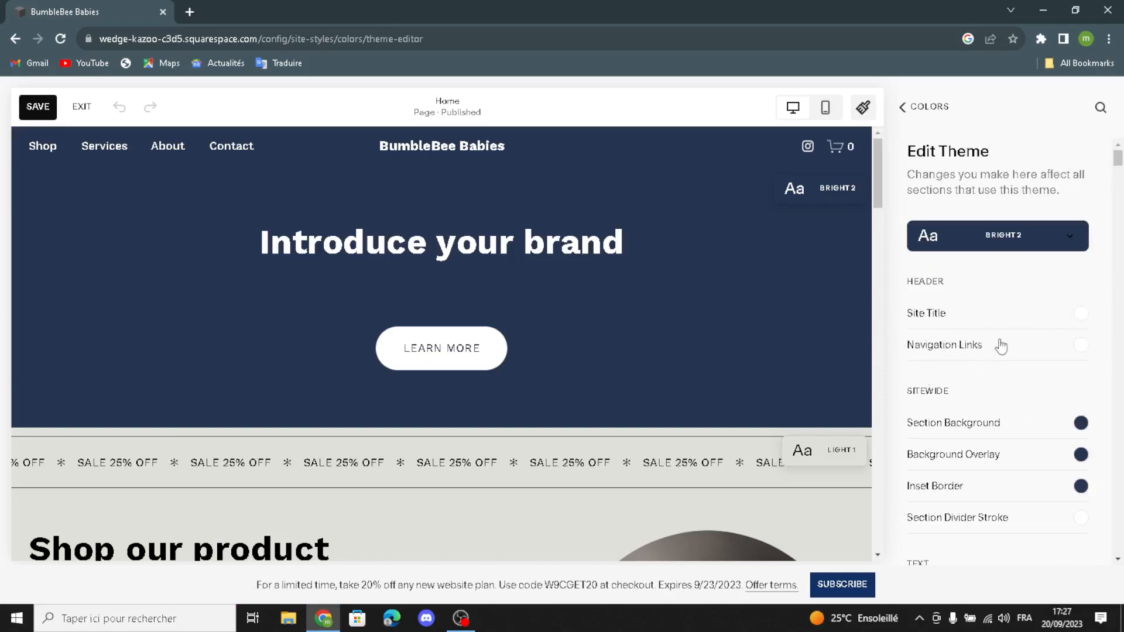
- Set the header's Site Title color in the Bright 2 theme to the dark gray palette swatch
{"action": "left_click", "coordinate": [1082, 322]}
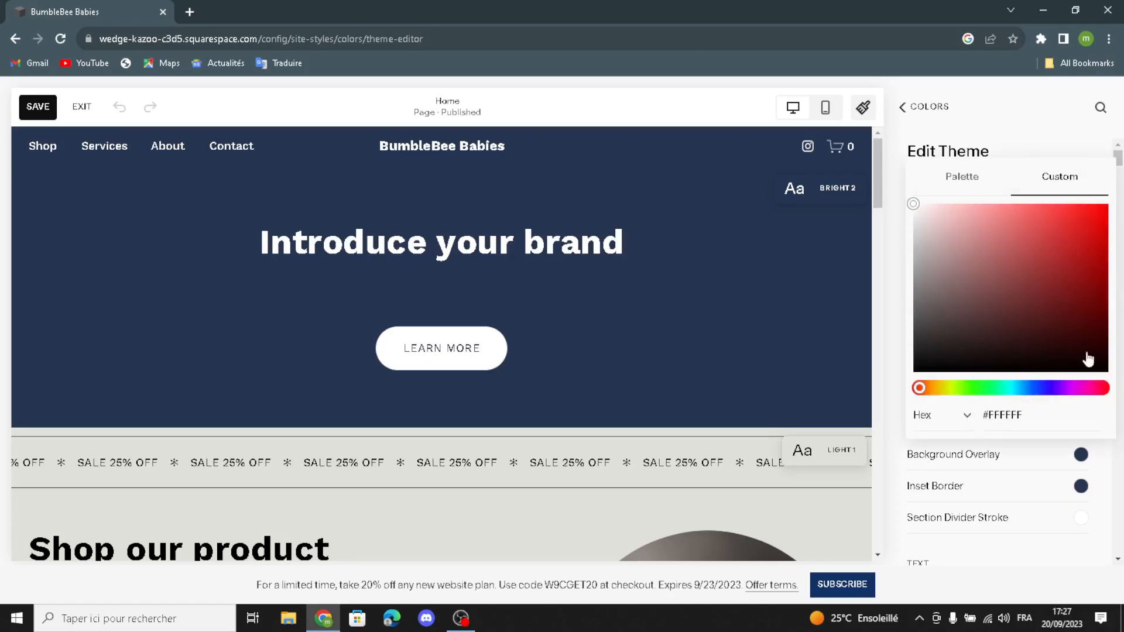
{"action": "left_click", "coordinate": [961, 174]}
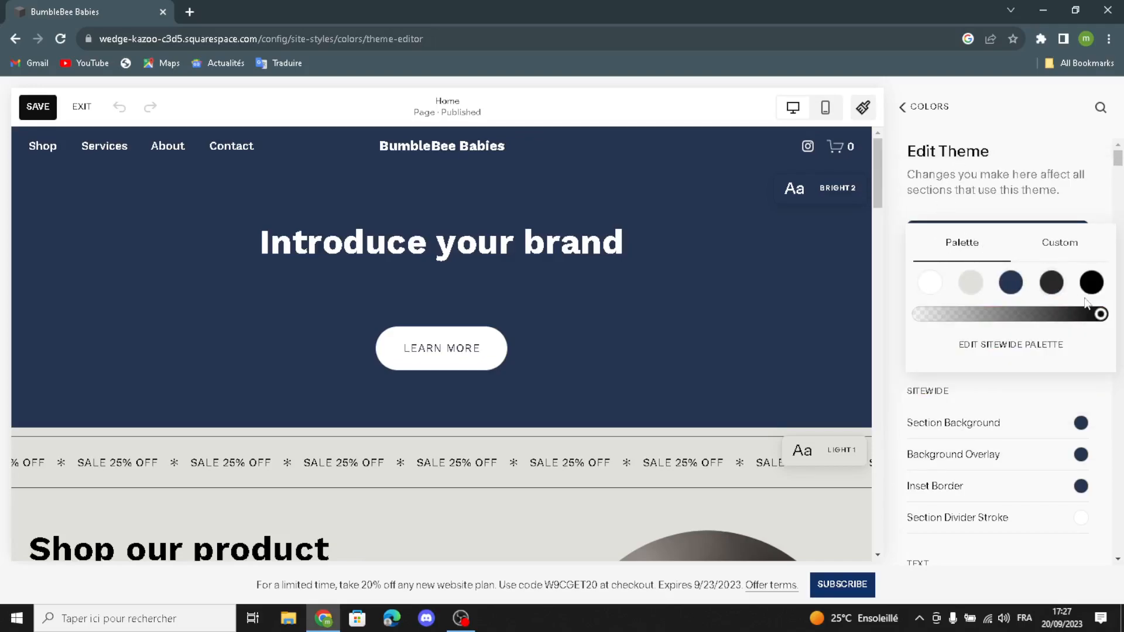
{"action": "left_click", "coordinate": [1046, 287]}
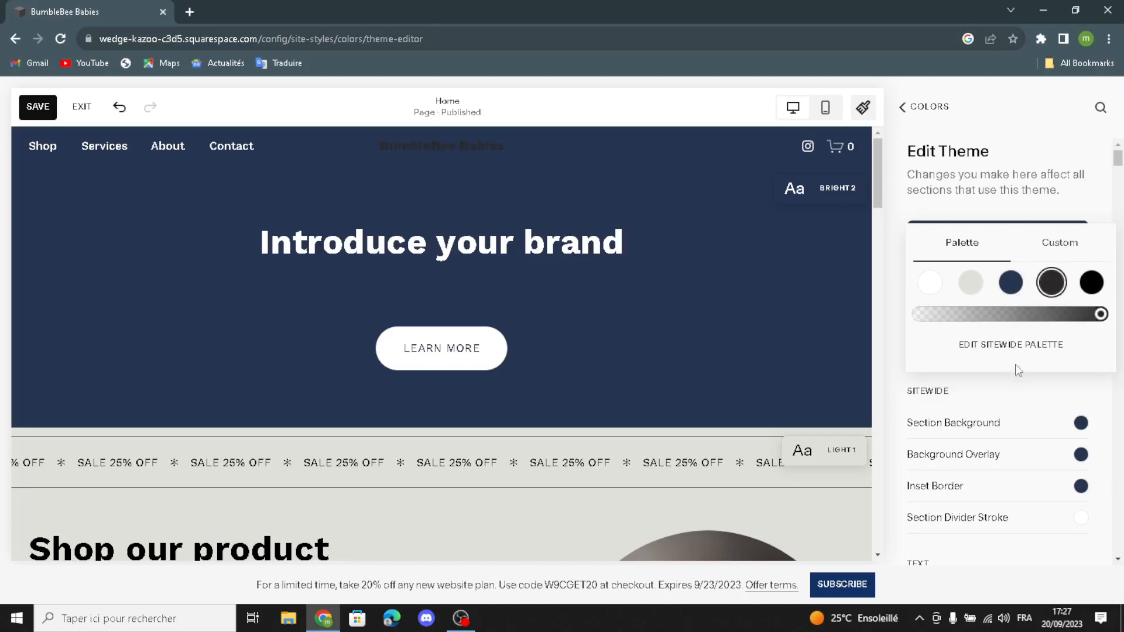
{"action": "left_click", "coordinate": [1027, 381]}
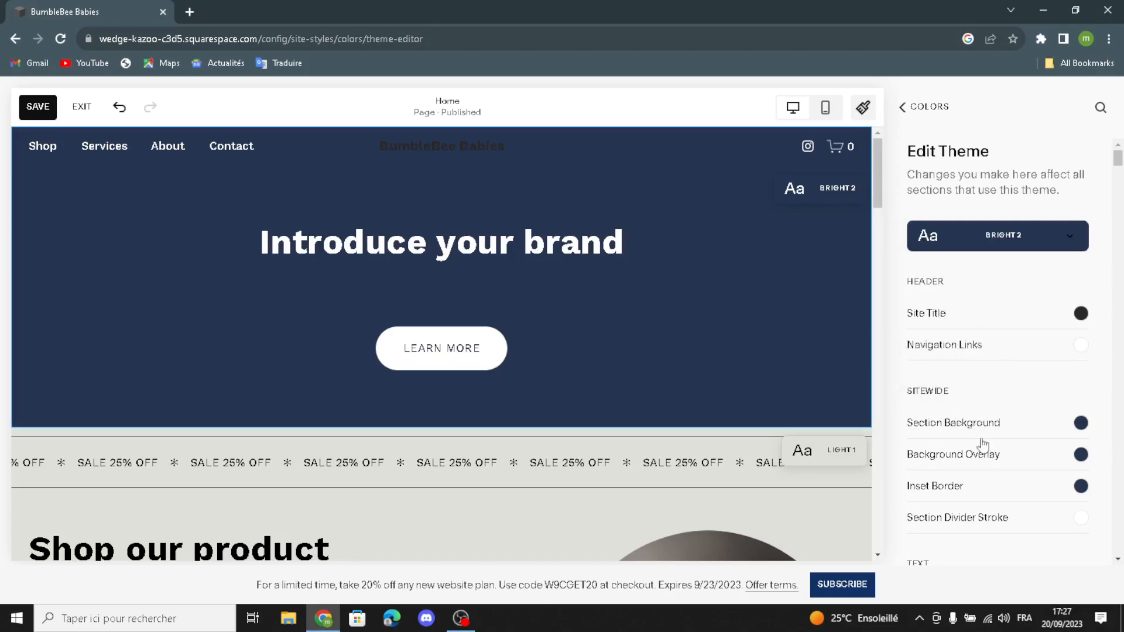
- Look through the Bright 2 theme's sitewide and text color settings and return to the Site Styles overview
{"action": "scroll", "coordinate": [969, 425], "scroll_direction": "down", "scroll_amount": 3}
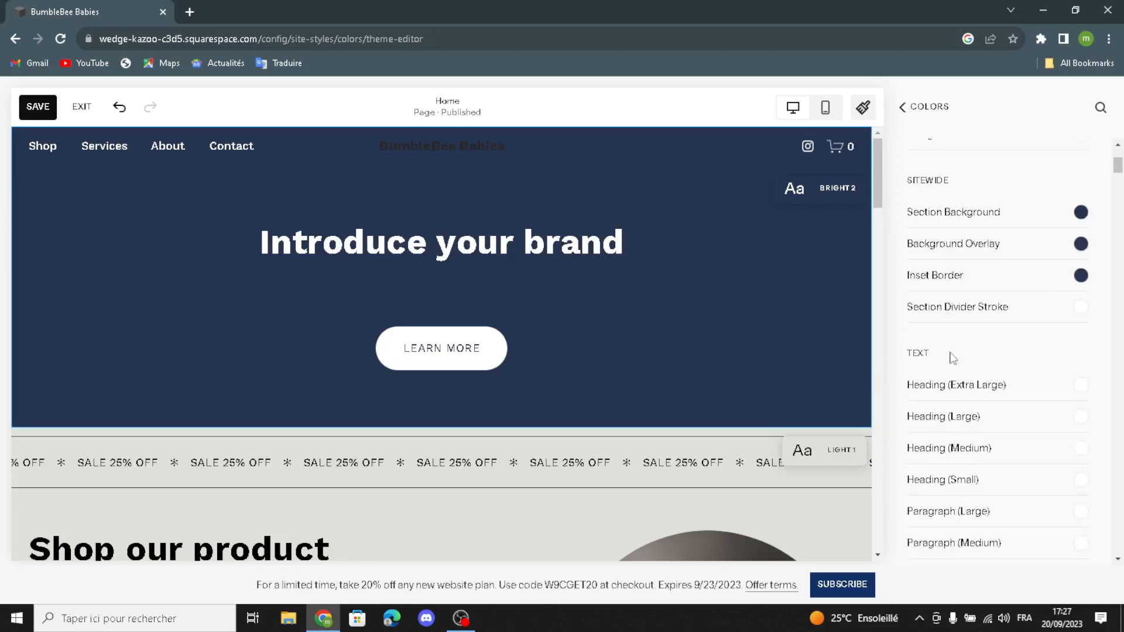
{"action": "scroll", "coordinate": [954, 358], "scroll_direction": "down", "scroll_amount": 5}
{"action": "scroll", "coordinate": [954, 357], "scroll_direction": "up", "scroll_amount": 4}
{"action": "left_click", "coordinate": [902, 108]}
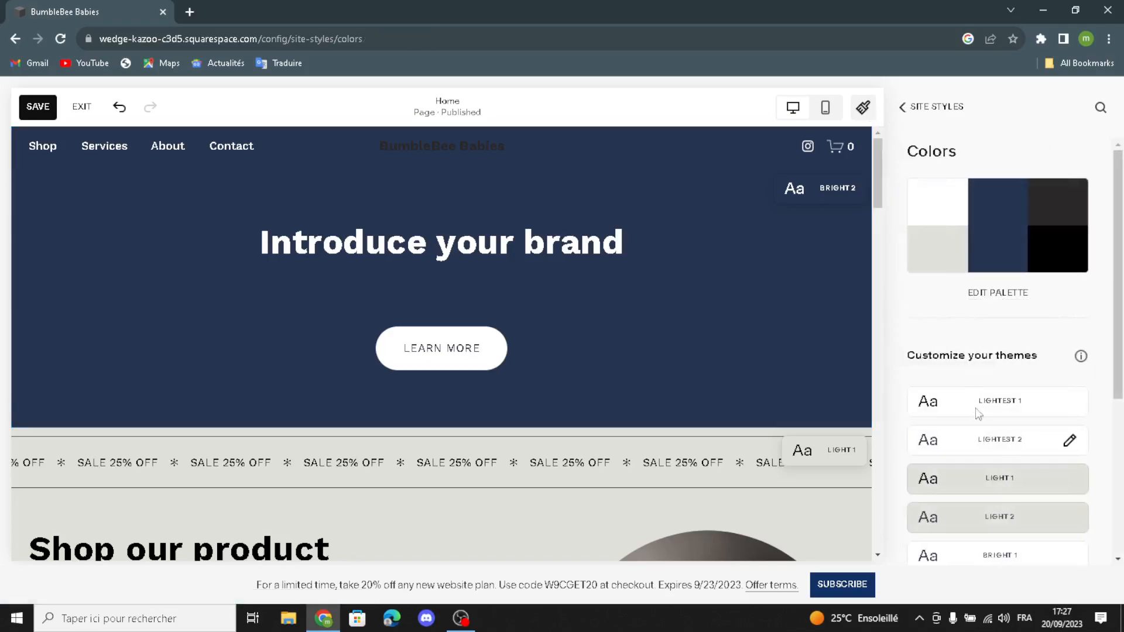
{"action": "left_click", "coordinate": [903, 108]}
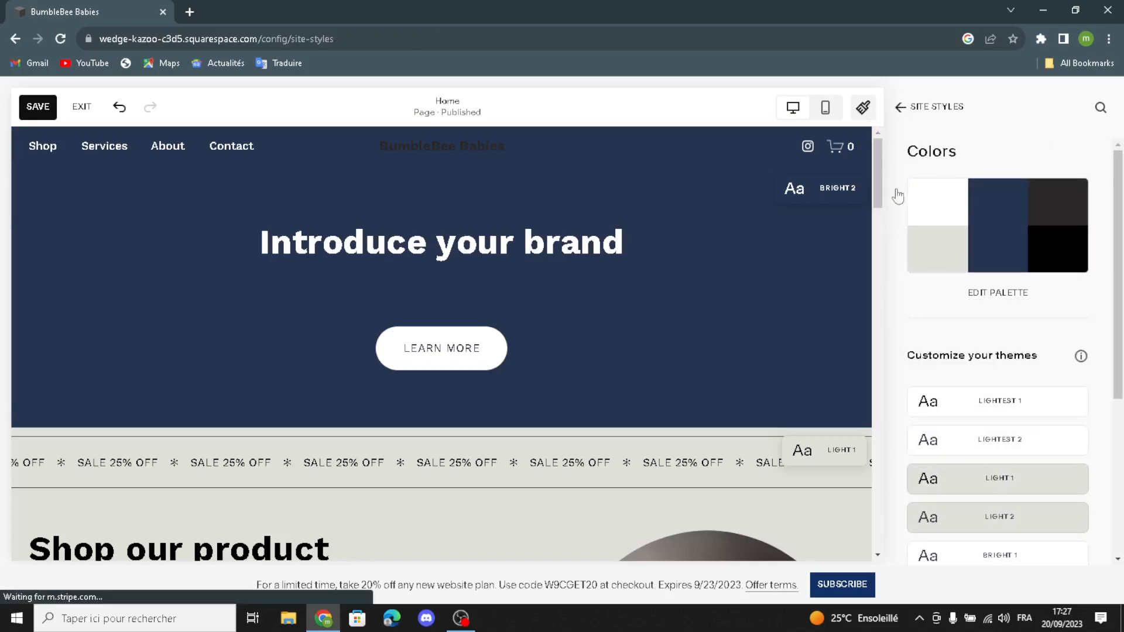
- Review the available animation styles and speeds in the Animations settings of Site Styles
{"action": "left_click", "coordinate": [931, 293]}
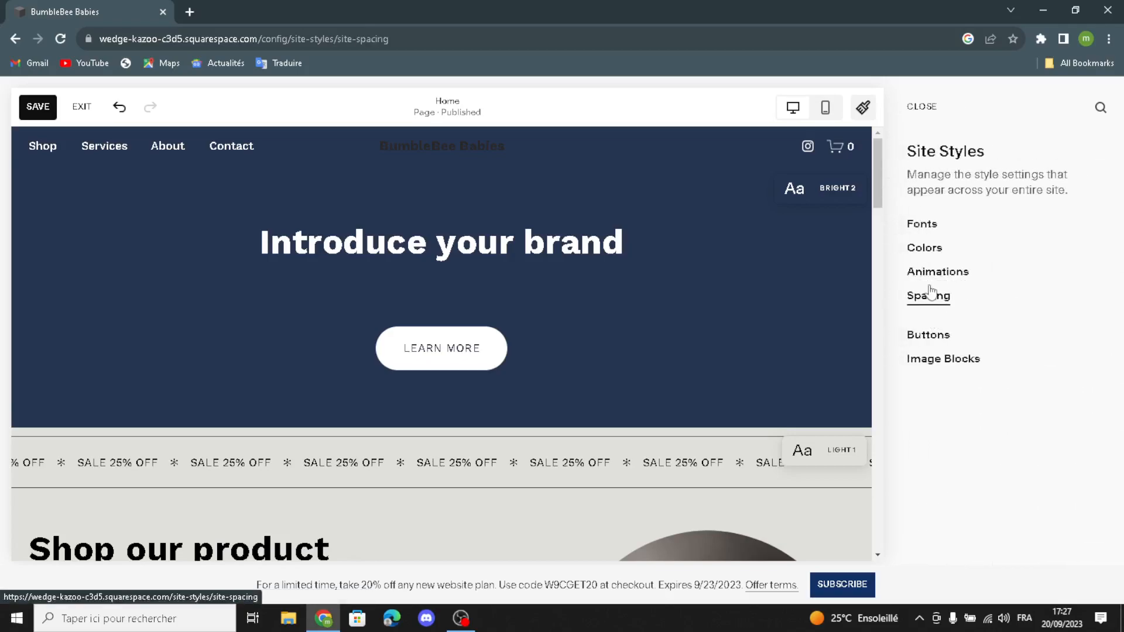
{"action": "left_click", "coordinate": [902, 109]}
{"action": "left_click", "coordinate": [934, 281]}
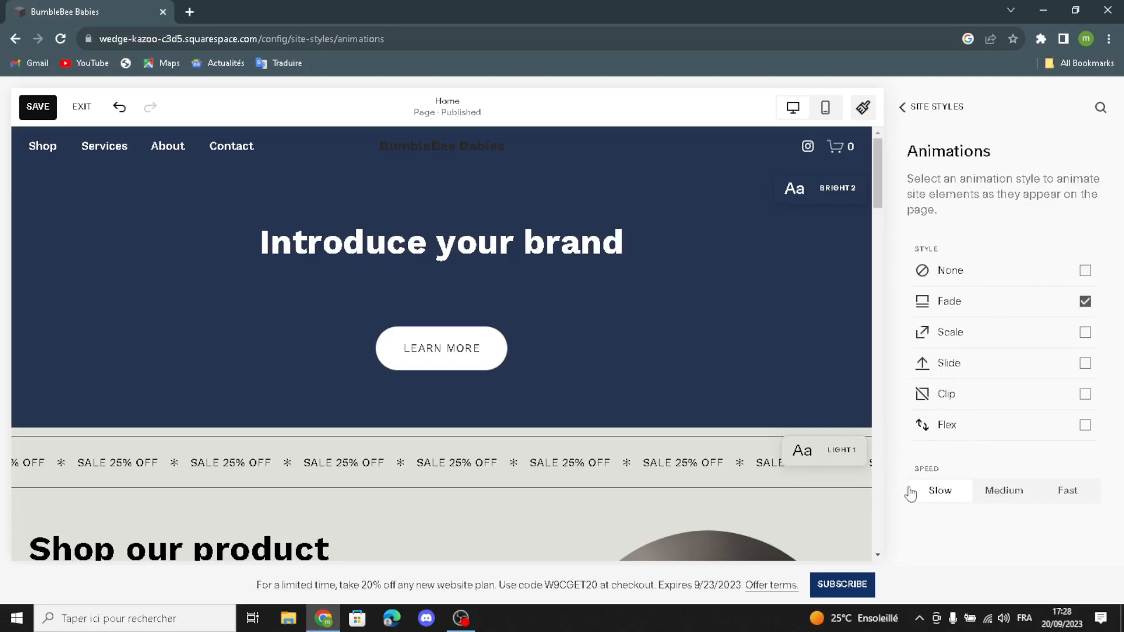
{"action": "left_click", "coordinate": [902, 107]}
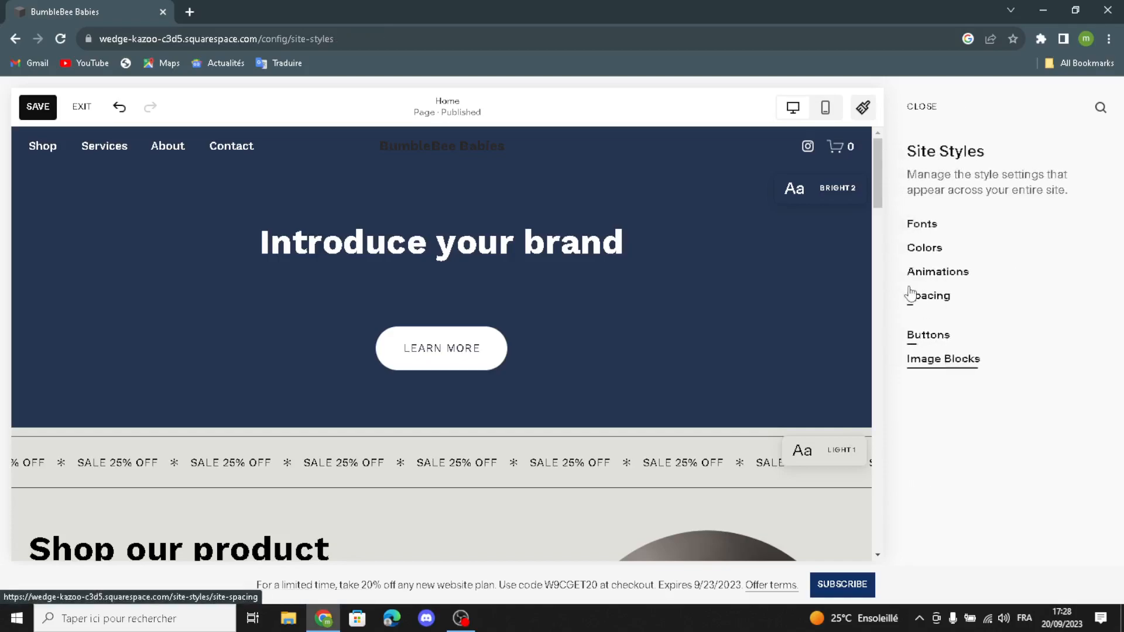
- Review the page width and site margin spacing settings and the primary button style options
{"action": "left_click", "coordinate": [913, 299]}
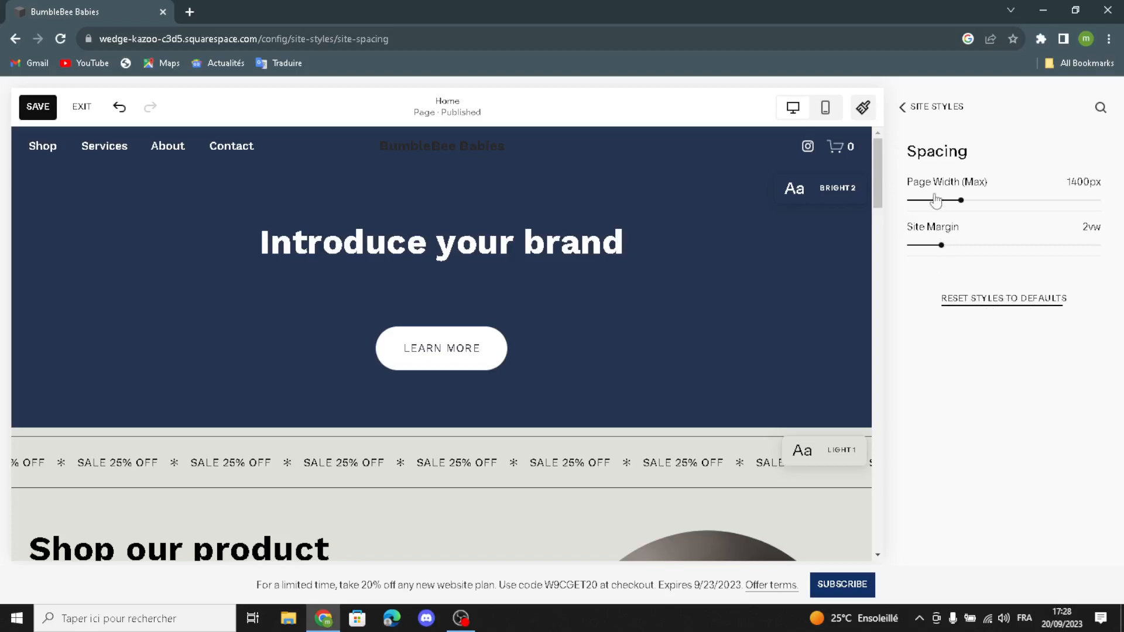
{"action": "left_click", "coordinate": [901, 108]}
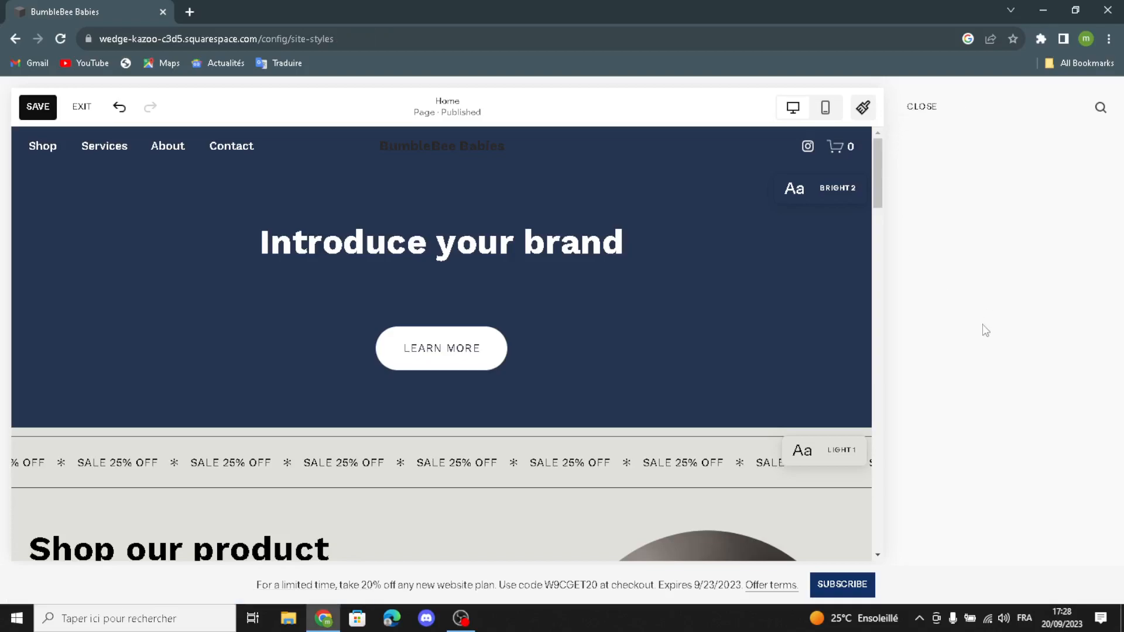
{"action": "left_click", "coordinate": [938, 339]}
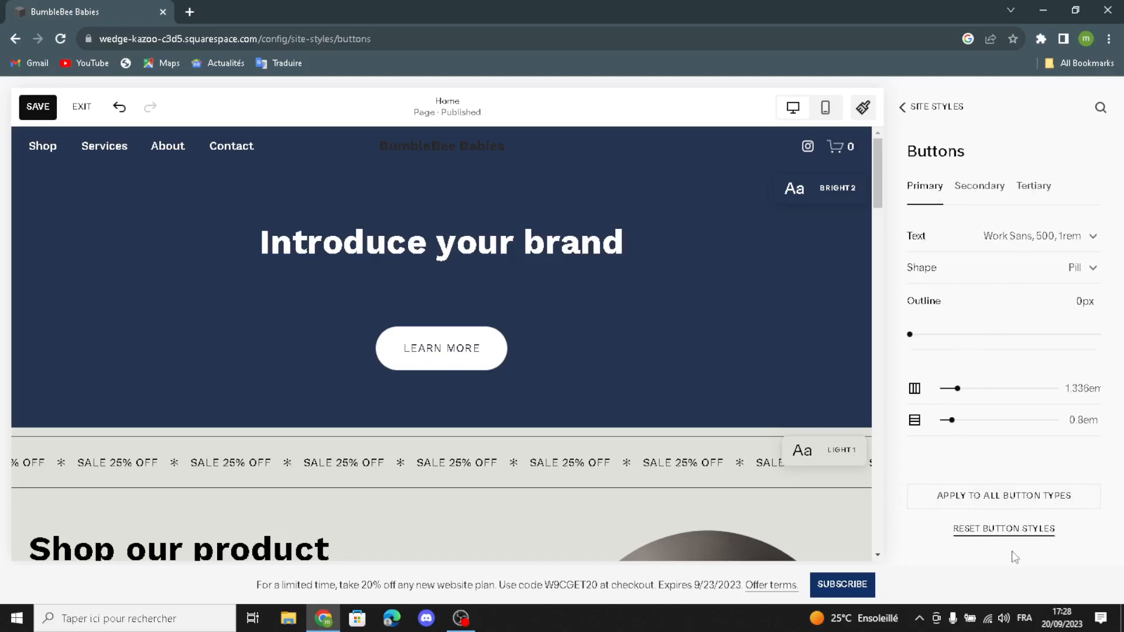
{"action": "left_click", "coordinate": [902, 107]}
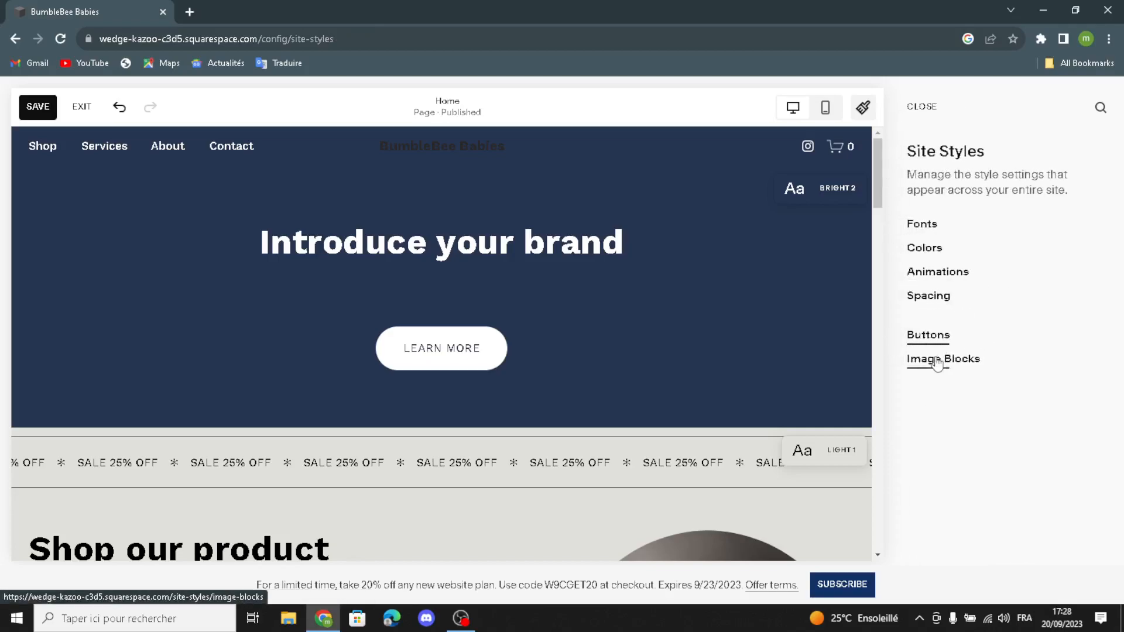
- Review the poster and card layout settings for image blocks and close Site Styles
{"action": "left_click", "coordinate": [937, 361]}
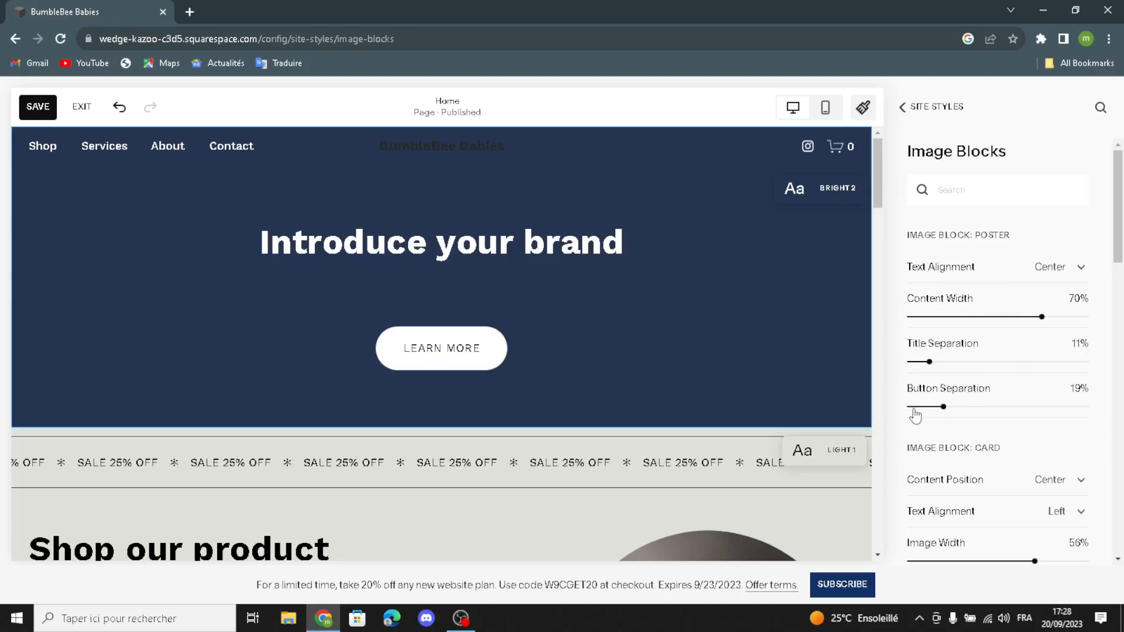
{"action": "scroll", "coordinate": [996, 409], "scroll_direction": "down", "scroll_amount": 2}
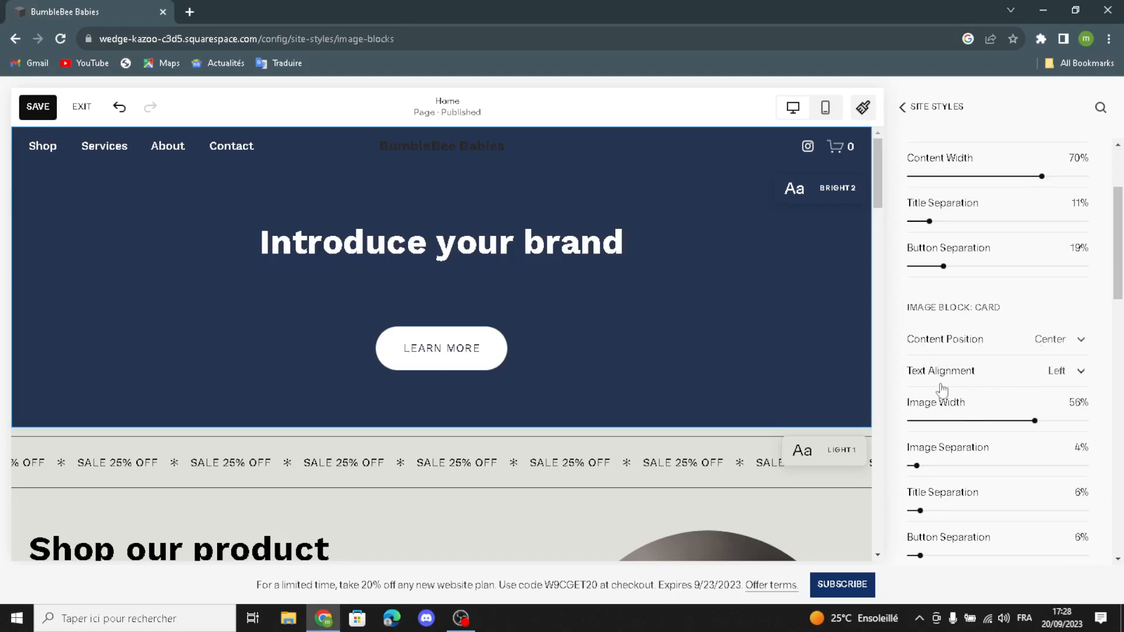
{"action": "scroll", "coordinate": [1060, 447], "scroll_direction": "down", "scroll_amount": 1}
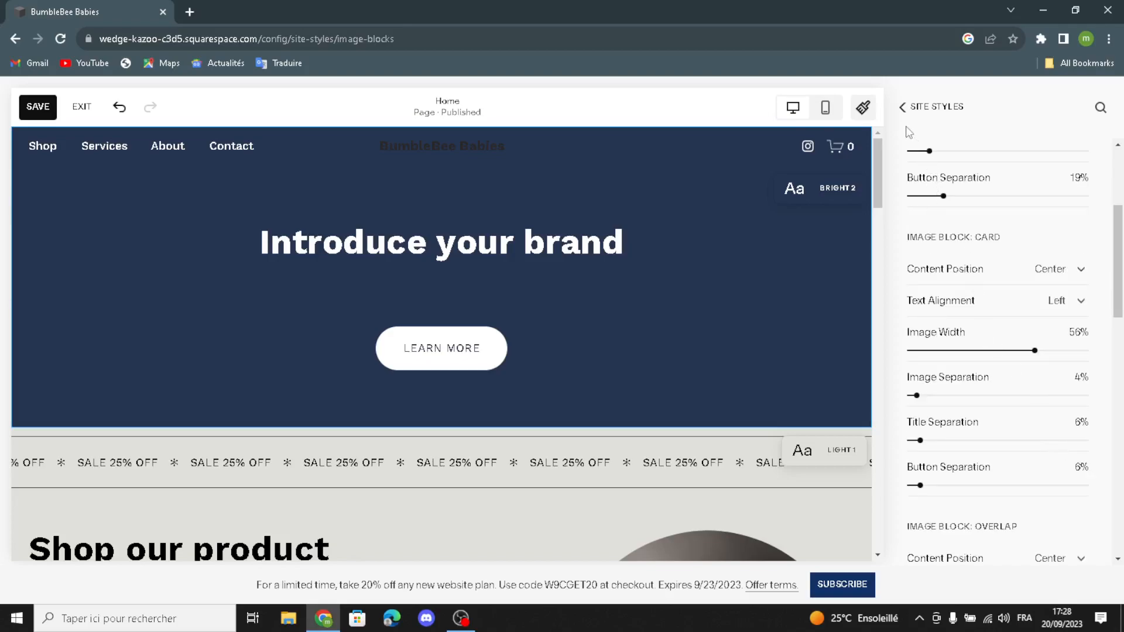
{"action": "left_click", "coordinate": [904, 106]}
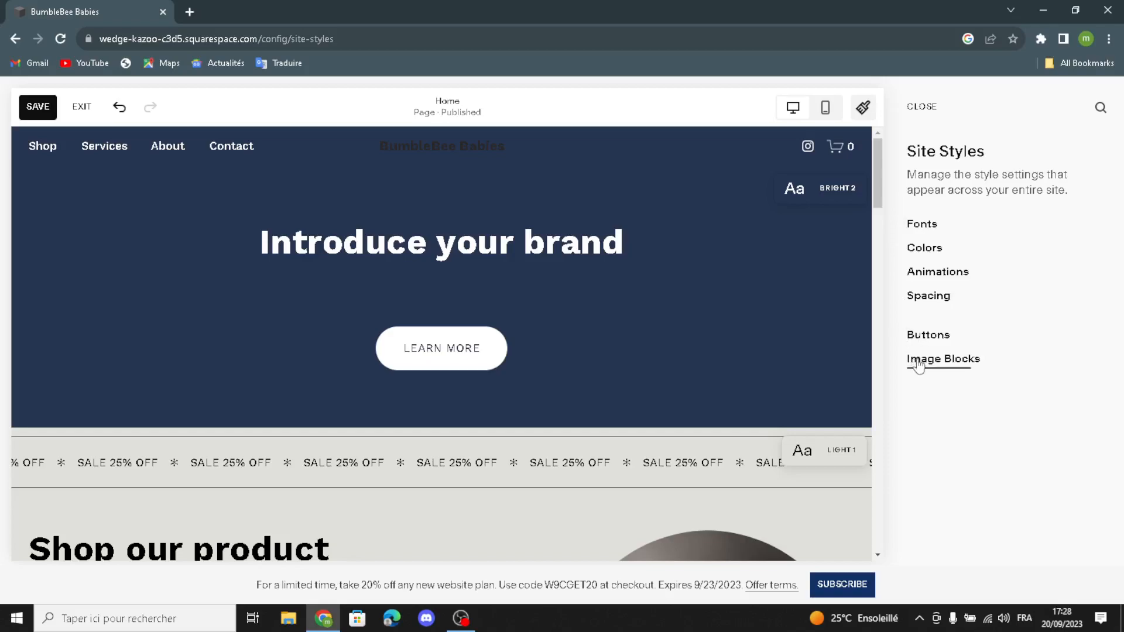
{"action": "left_click", "coordinate": [940, 359]}
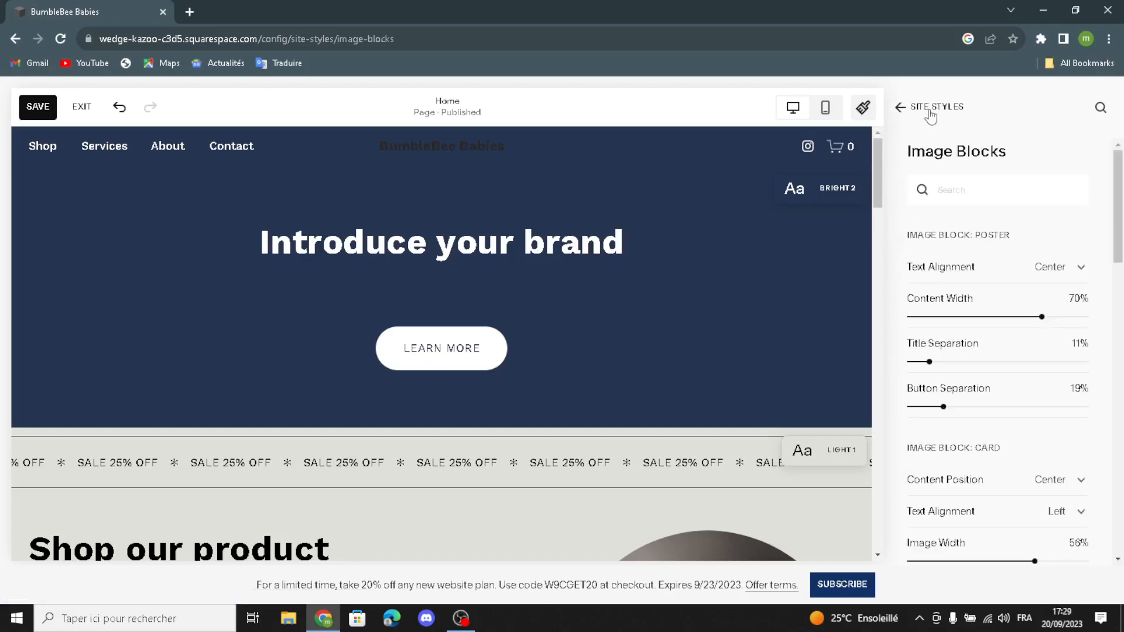
{"action": "left_click", "coordinate": [930, 112]}
{"action": "left_click", "coordinate": [918, 108]}
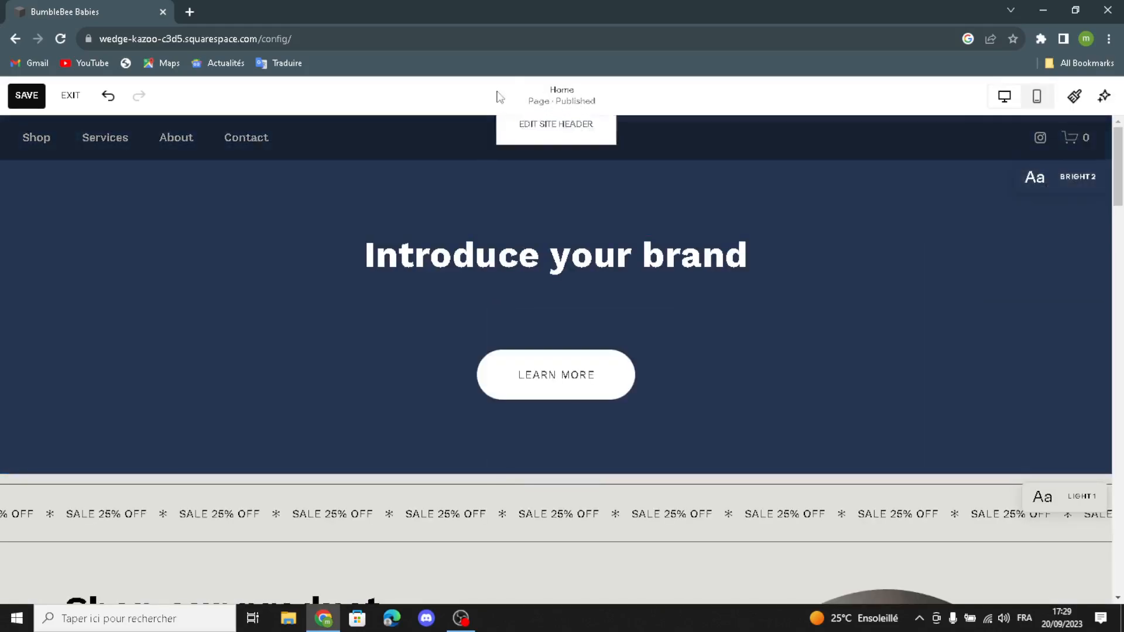
- Open the site header for editing and review its site title, logo image and mobile logo options
{"action": "mouse_move", "coordinate": [580, 144]}
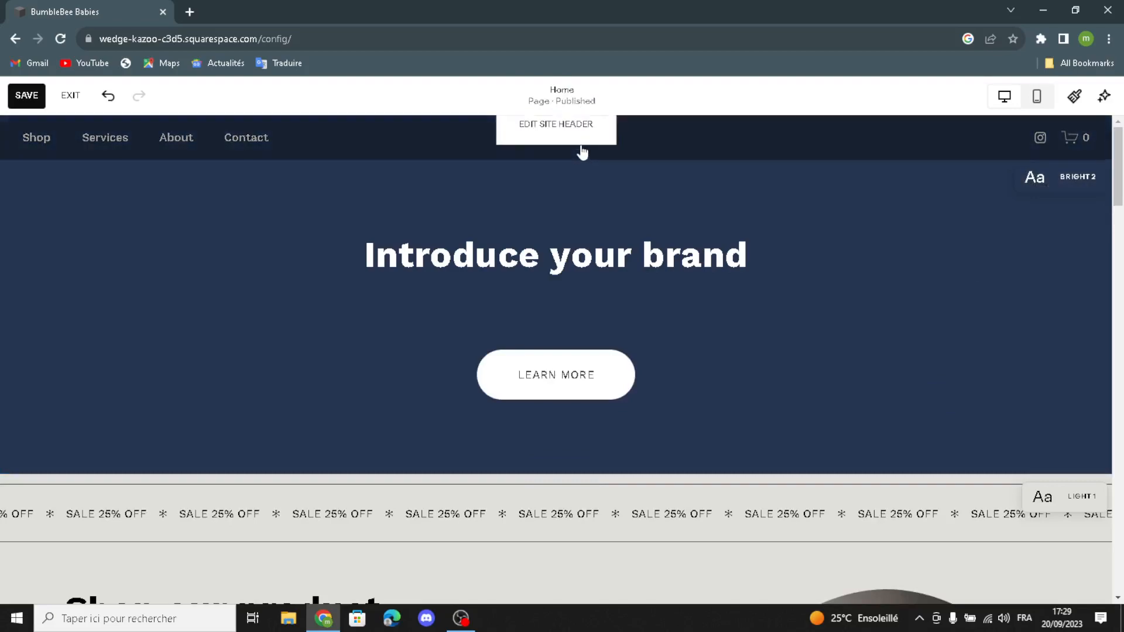
{"action": "left_click", "coordinate": [552, 131]}
{"action": "left_click", "coordinate": [924, 461]}
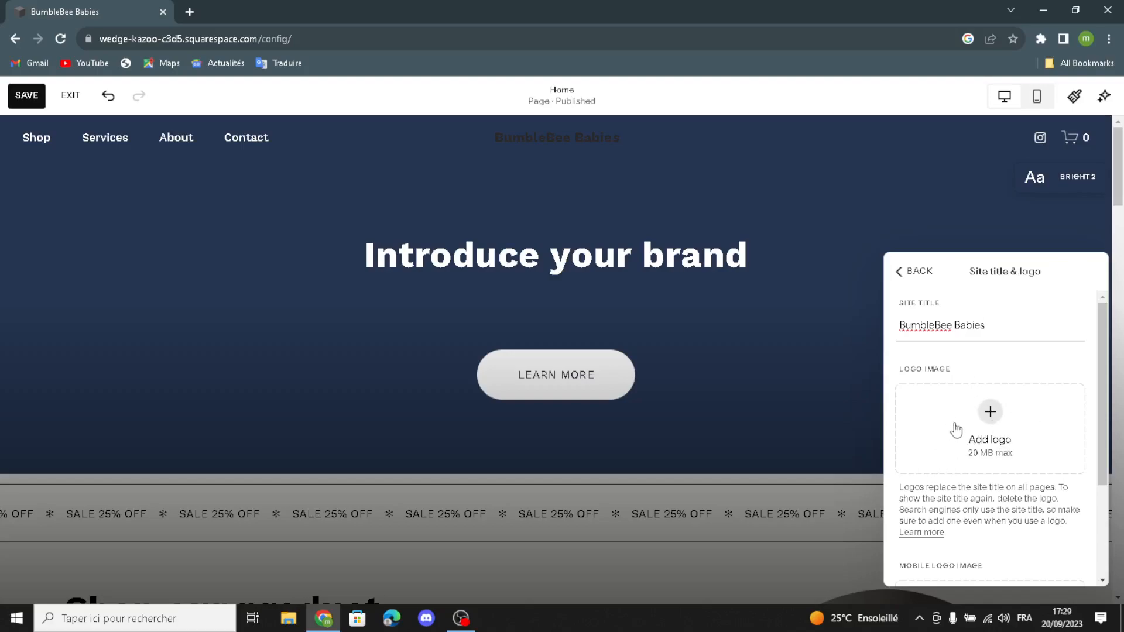
{"action": "scroll", "coordinate": [946, 436], "scroll_direction": "down", "scroll_amount": 3}
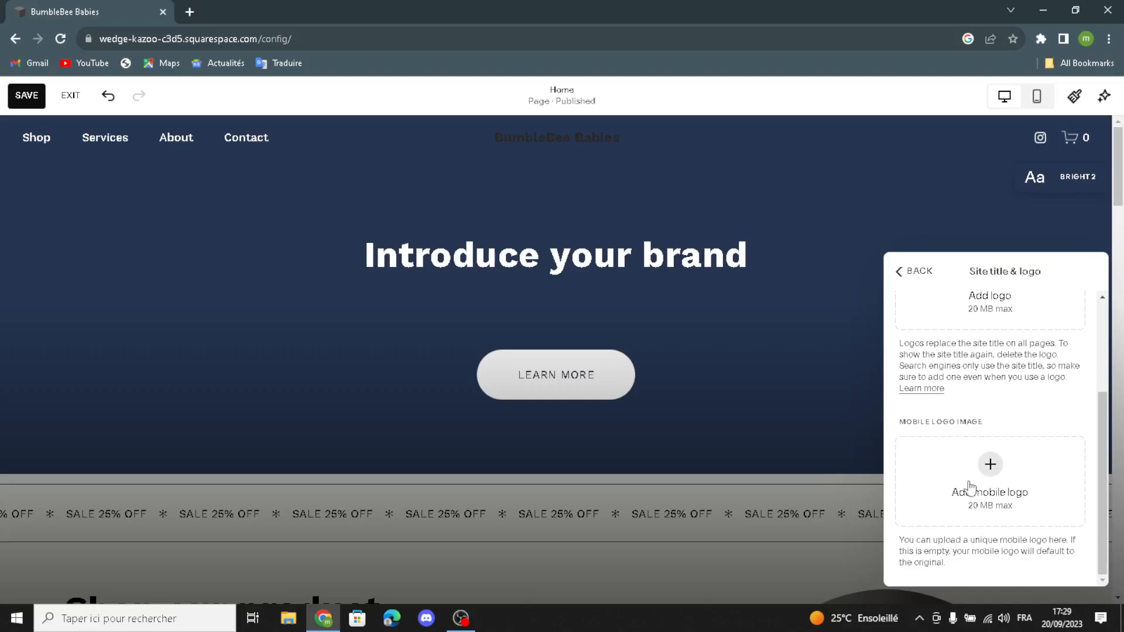
{"action": "left_click", "coordinate": [906, 273]}
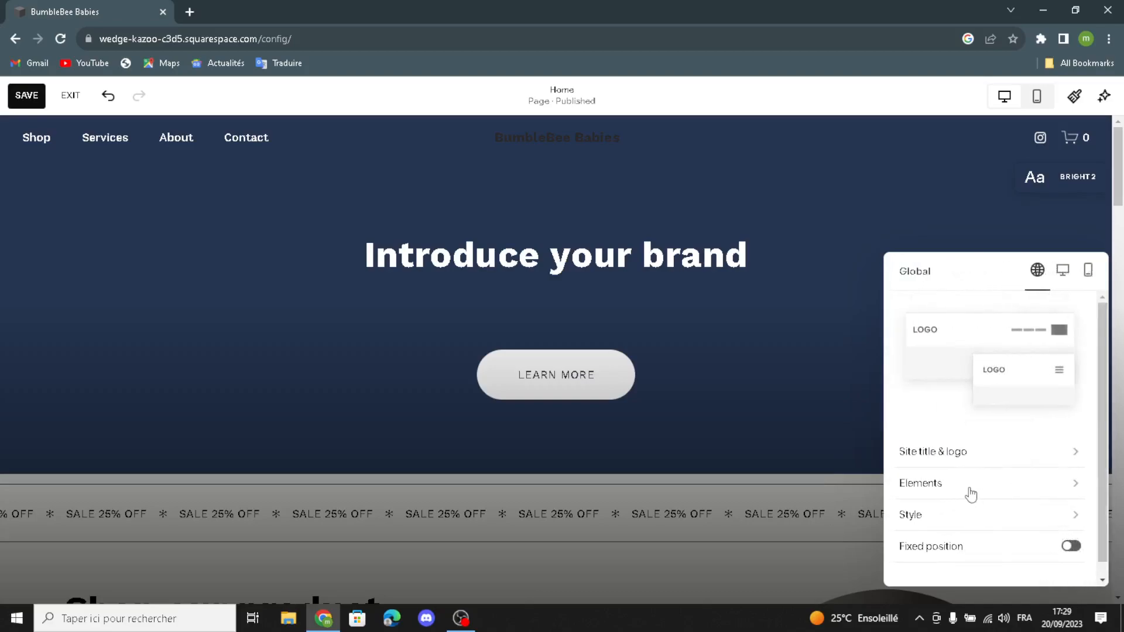
- Change the header's cart icon style to the outlined shopping cart filled with items
{"action": "left_click", "coordinate": [904, 492]}
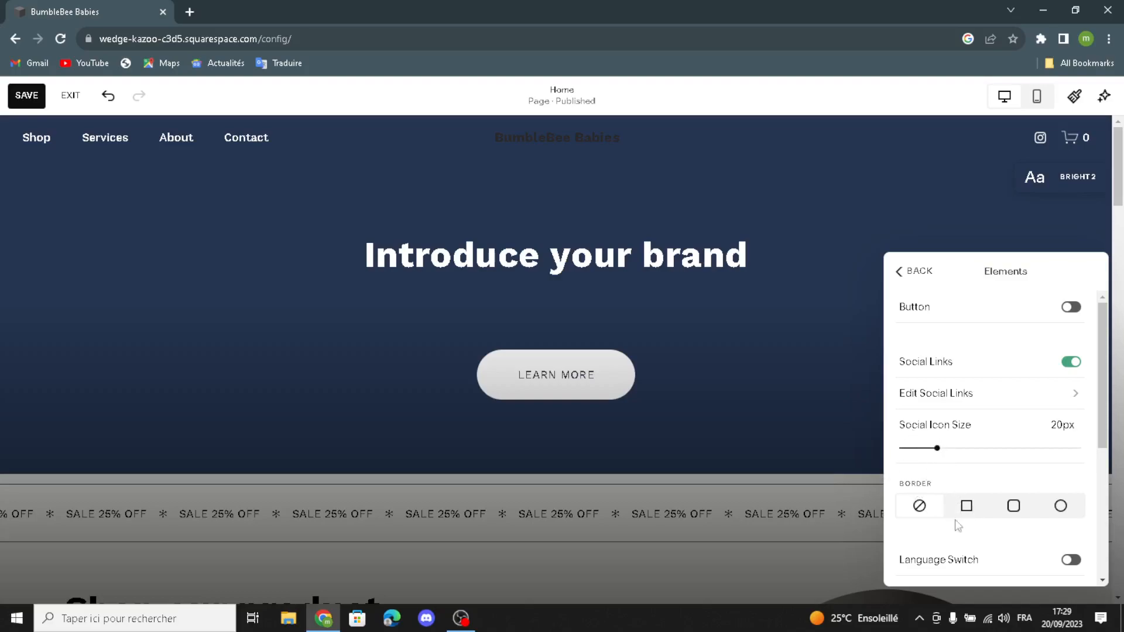
{"action": "scroll", "coordinate": [996, 507], "scroll_direction": "down", "scroll_amount": 1}
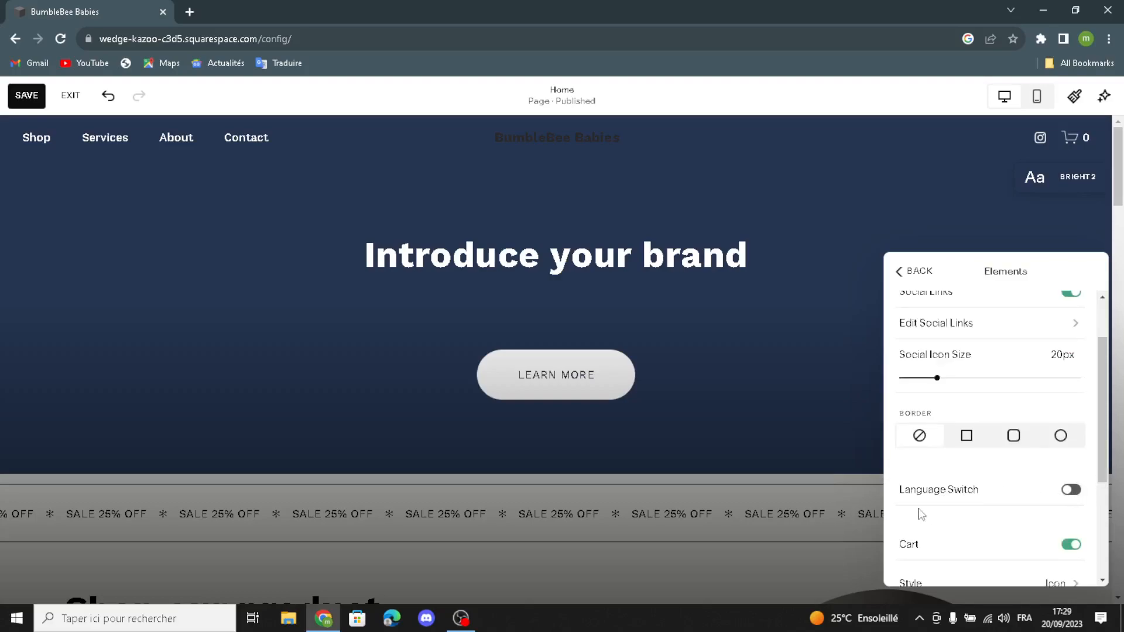
{"action": "scroll", "coordinate": [969, 516], "scroll_direction": "down", "scroll_amount": 2}
{"action": "left_click", "coordinate": [1063, 454]}
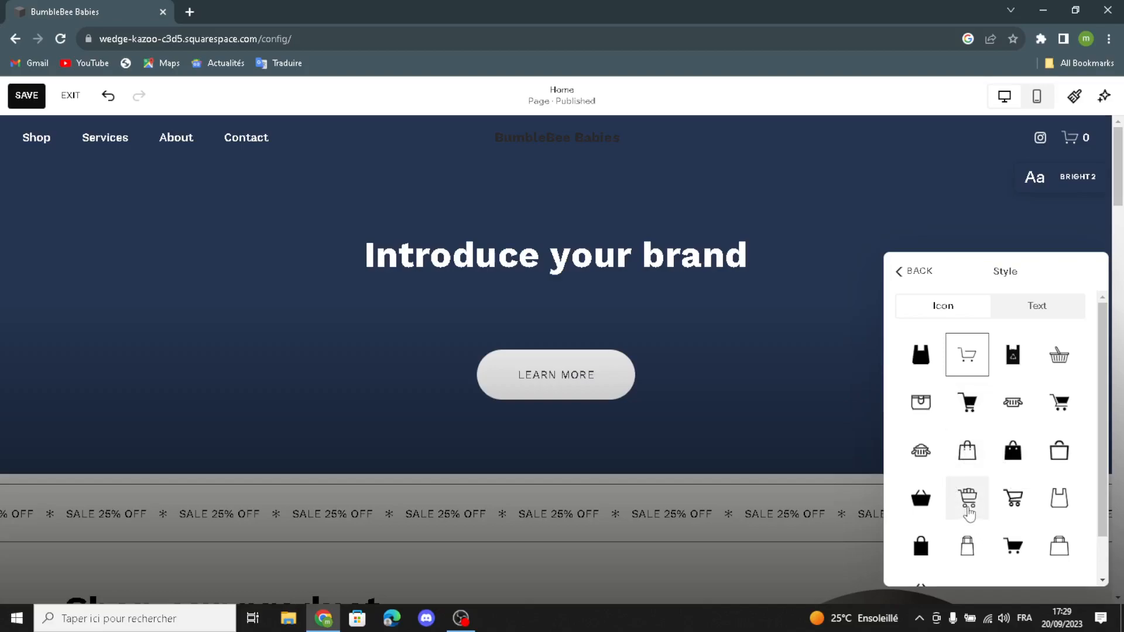
{"action": "left_click", "coordinate": [962, 498]}
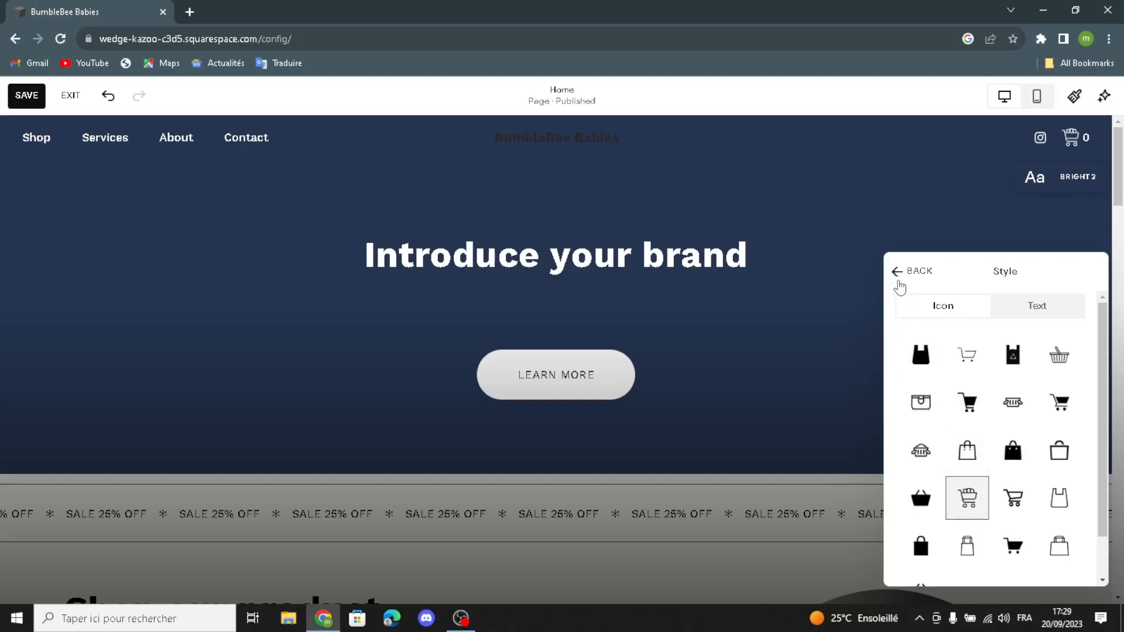
{"action": "left_click", "coordinate": [900, 284]}
- Review the cart's icon size, border and empty-count options and return to the global header settings
{"action": "scroll", "coordinate": [975, 481], "scroll_direction": "down", "scroll_amount": 3}
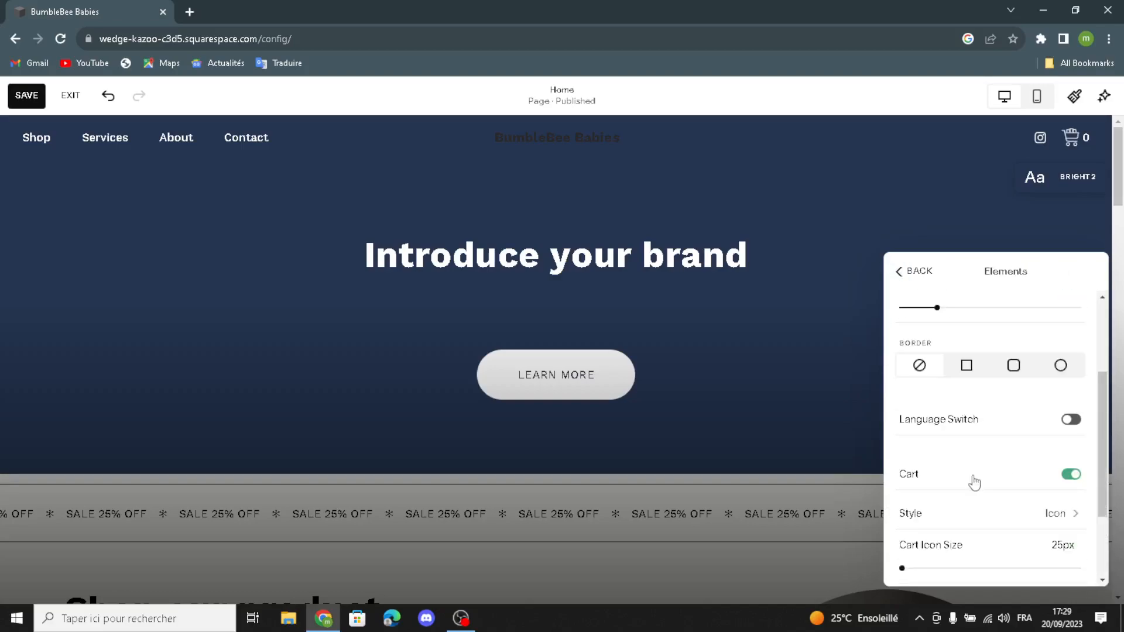
{"action": "scroll", "coordinate": [975, 482], "scroll_direction": "down", "scroll_amount": 2}
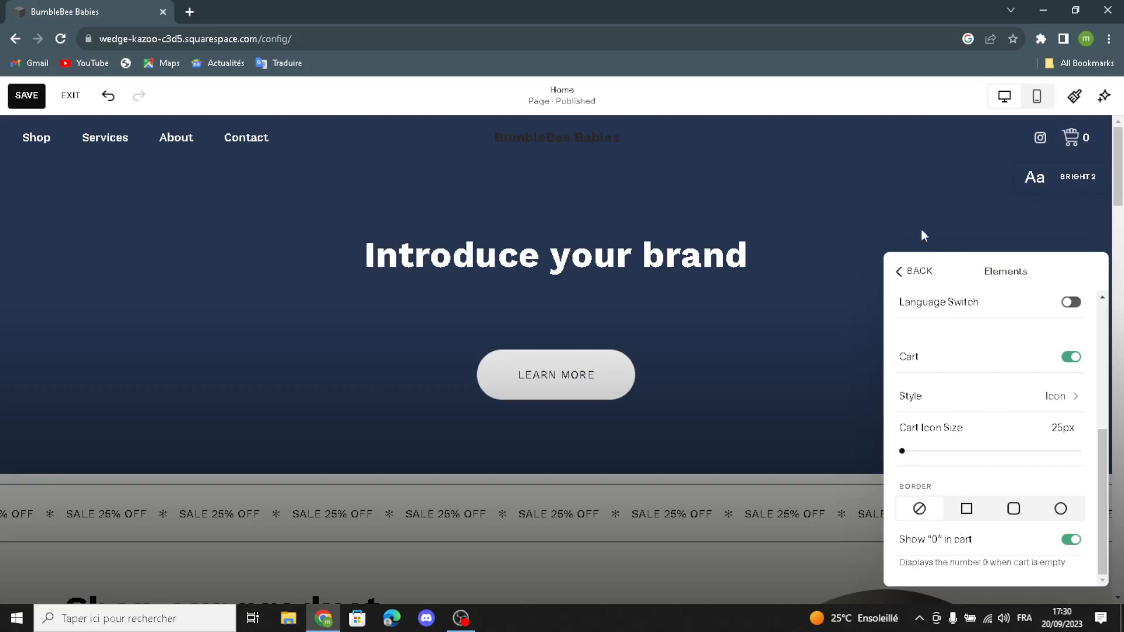
{"action": "left_click", "coordinate": [905, 268]}
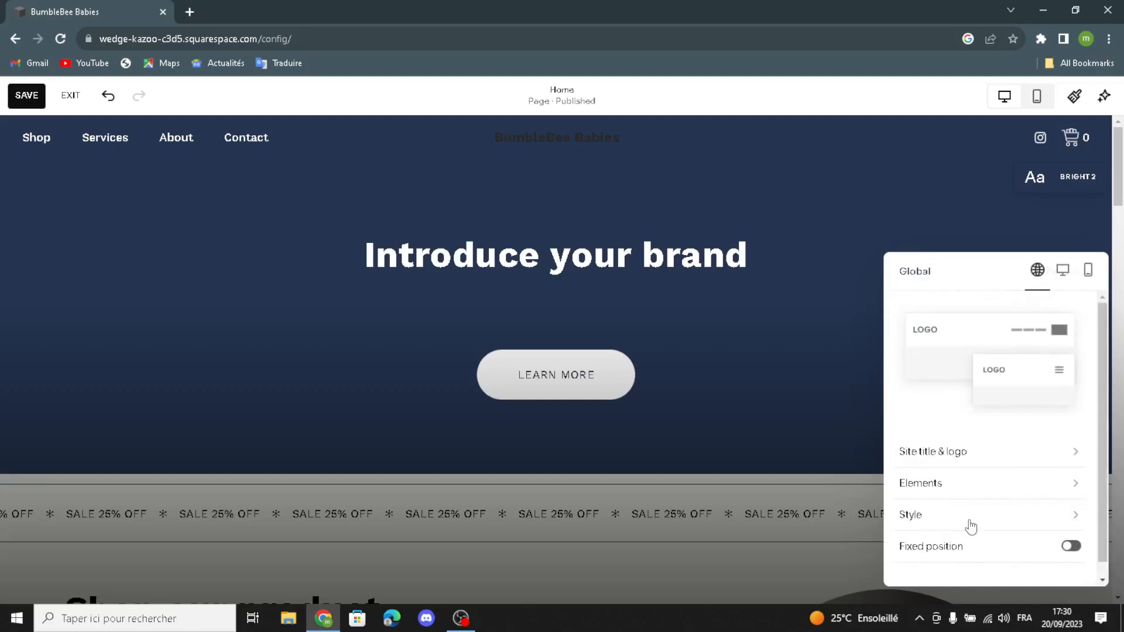
- Review the header's style options (Solid, Gradient, Theme, Dynamic), keep Dynamic, and leave the header editor
{"action": "left_click", "coordinate": [963, 523]}
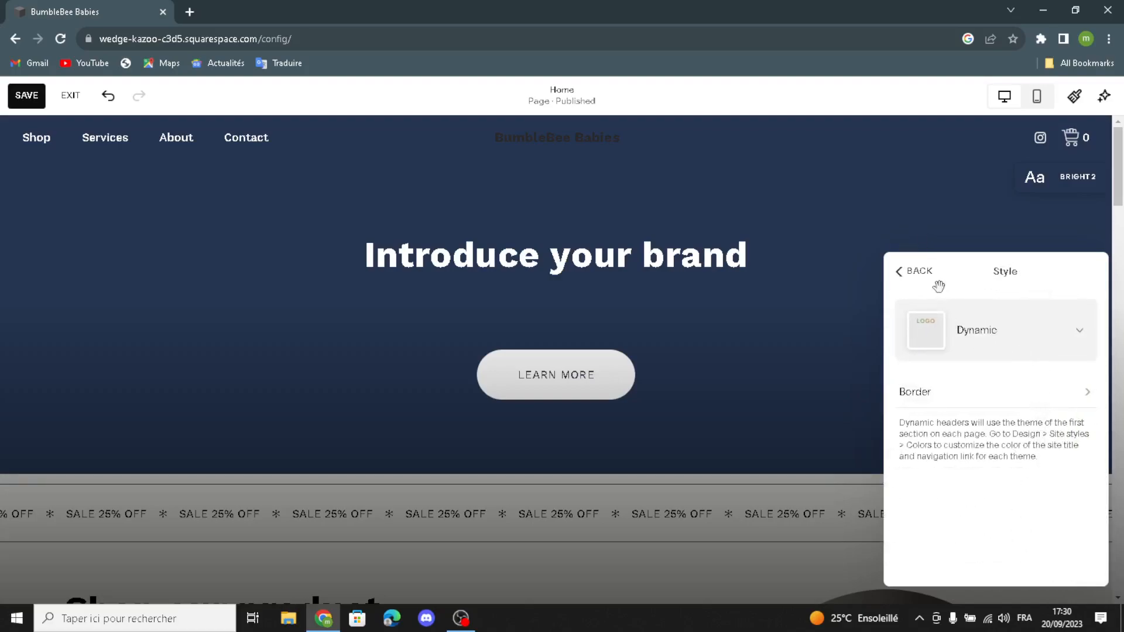
{"action": "left_click", "coordinate": [999, 329]}
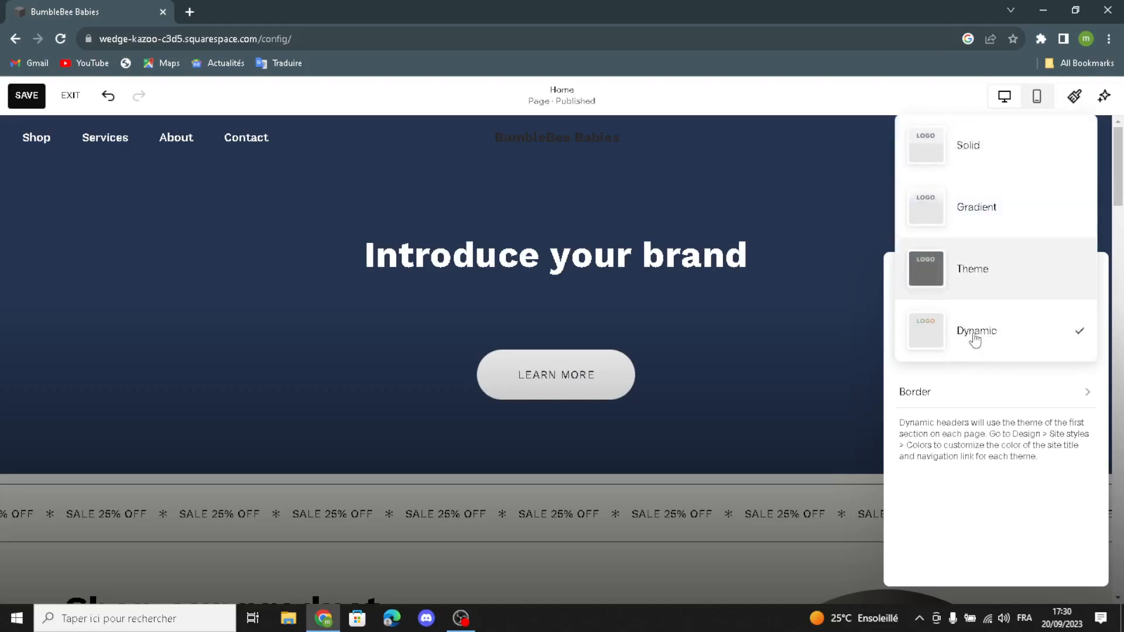
{"action": "left_click", "coordinate": [966, 434]}
{"action": "left_click", "coordinate": [896, 272]}
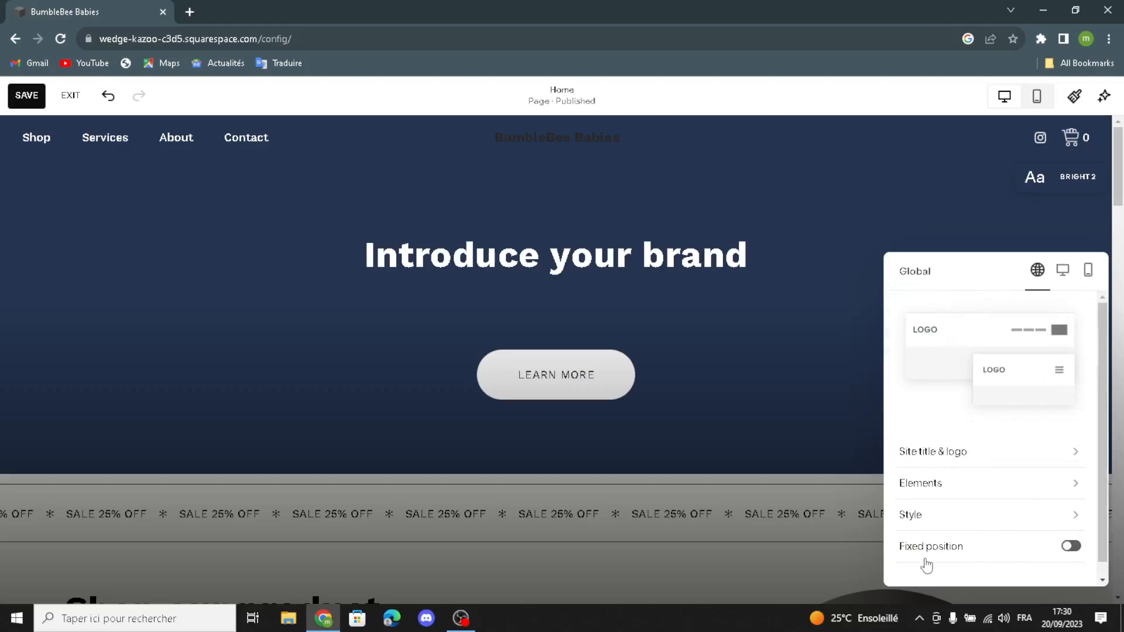
{"action": "left_click", "coordinate": [841, 228]}
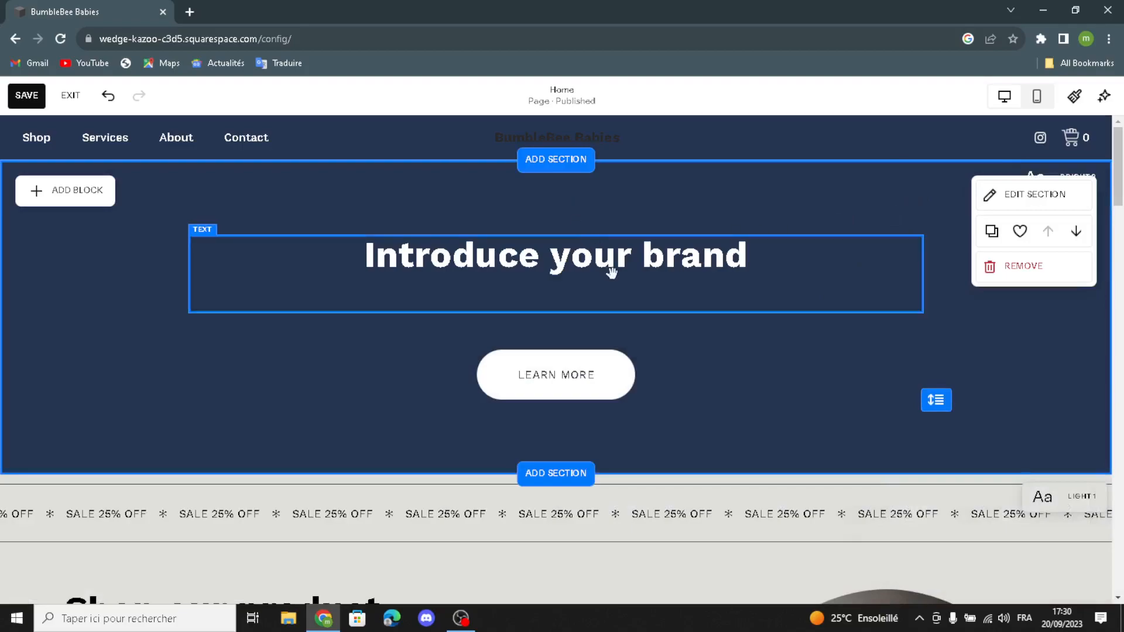
- Browse the ready-made section categories and the block types that can be added to the home page's intro section
{"action": "left_click", "coordinate": [561, 163]}
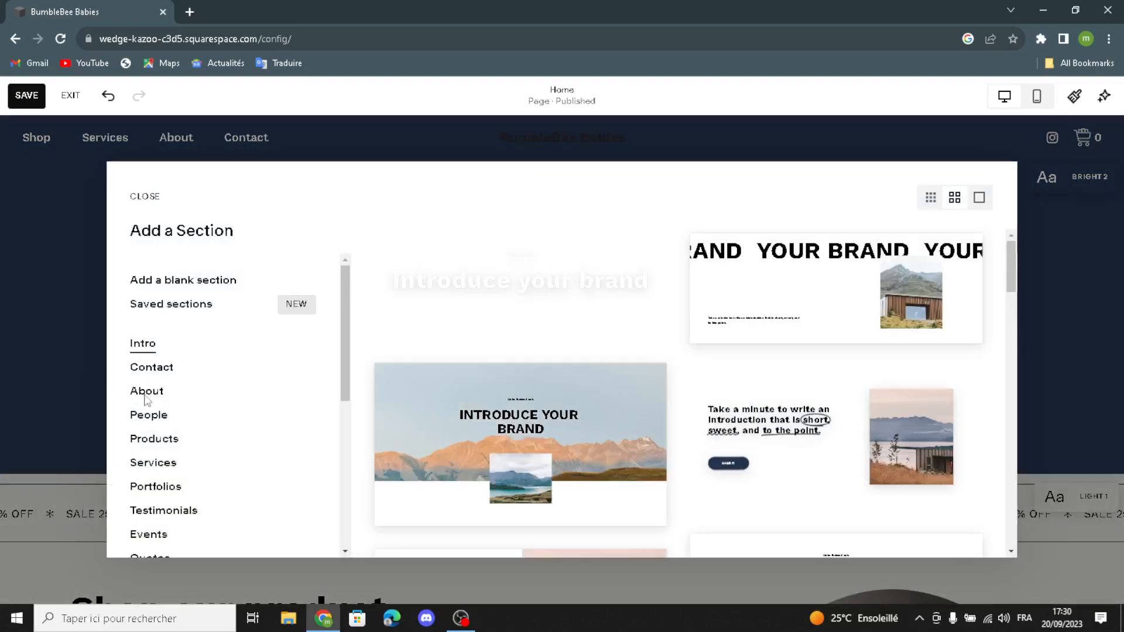
{"action": "scroll", "coordinate": [176, 422], "scroll_direction": "down", "scroll_amount": 4}
{"action": "scroll", "coordinate": [187, 427], "scroll_direction": "up", "scroll_amount": 2}
{"action": "scroll", "coordinate": [185, 410], "scroll_direction": "up", "scroll_amount": 2}
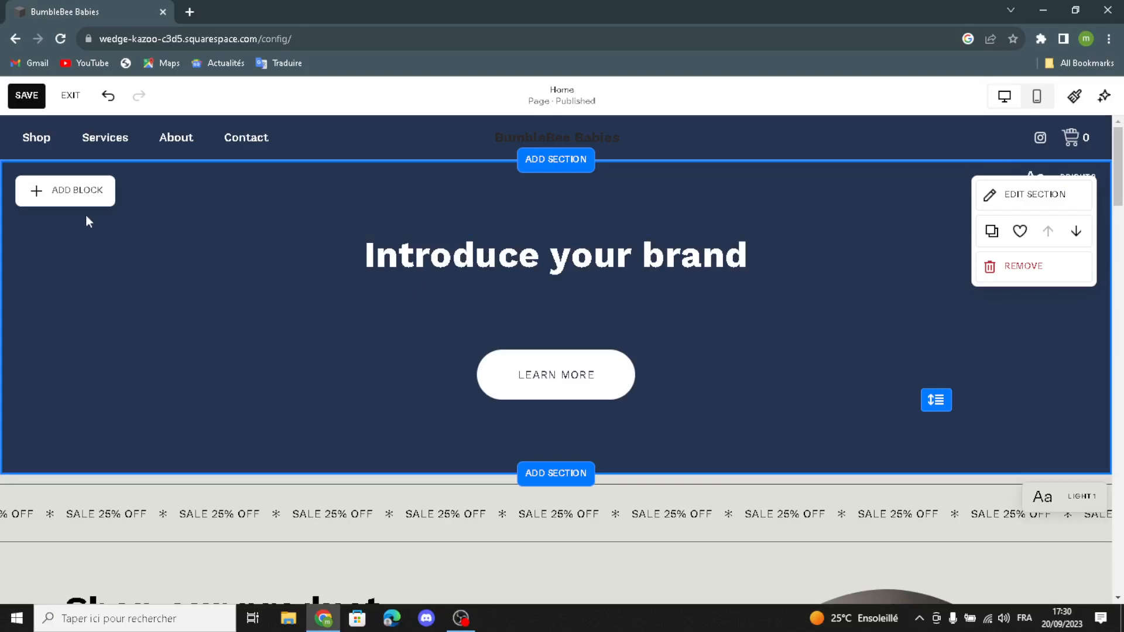
{"action": "left_click", "coordinate": [89, 194]}
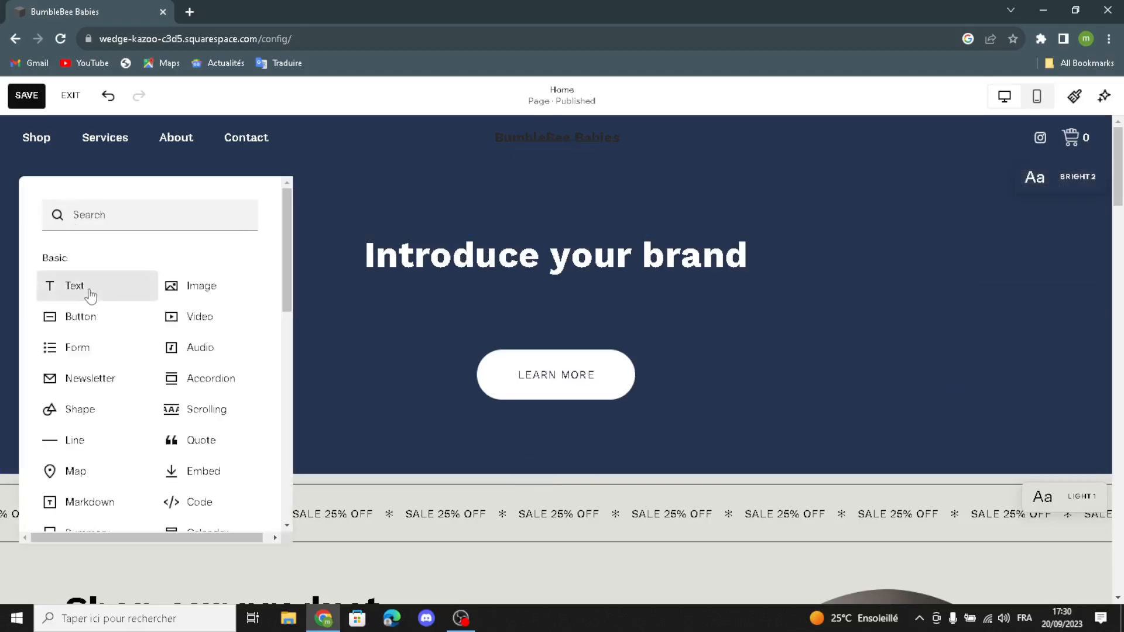
{"action": "left_click", "coordinate": [123, 165]}
- Open the "Introduce your brand" heading for editing, review its text formatting options, and leave the text block
{"action": "left_click", "coordinate": [513, 274]}
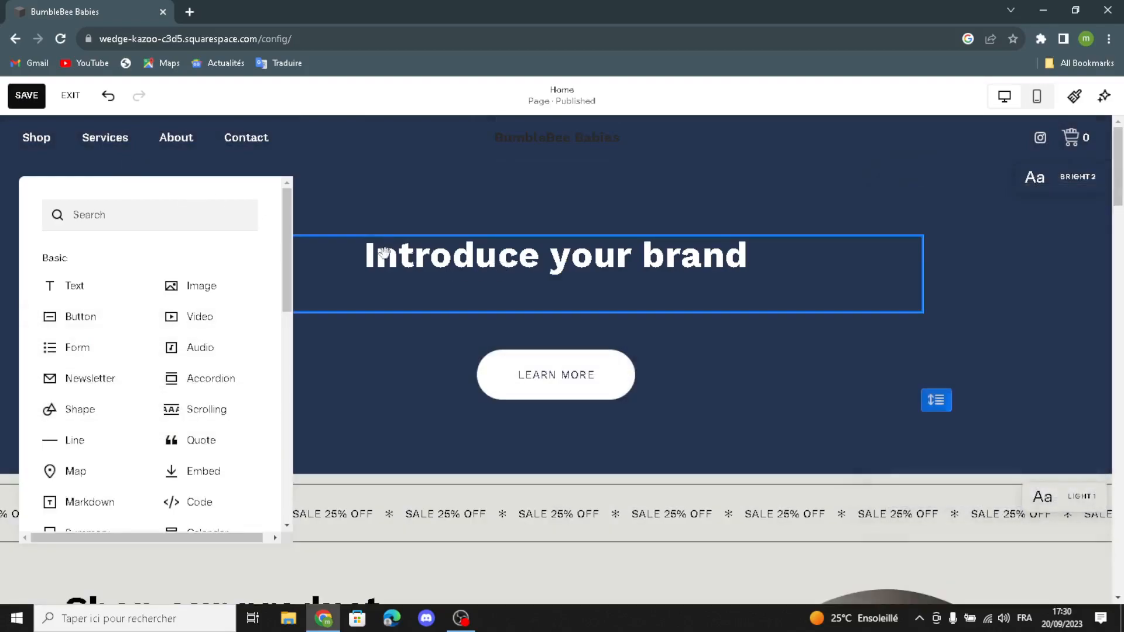
{"action": "left_click", "coordinate": [433, 270]}
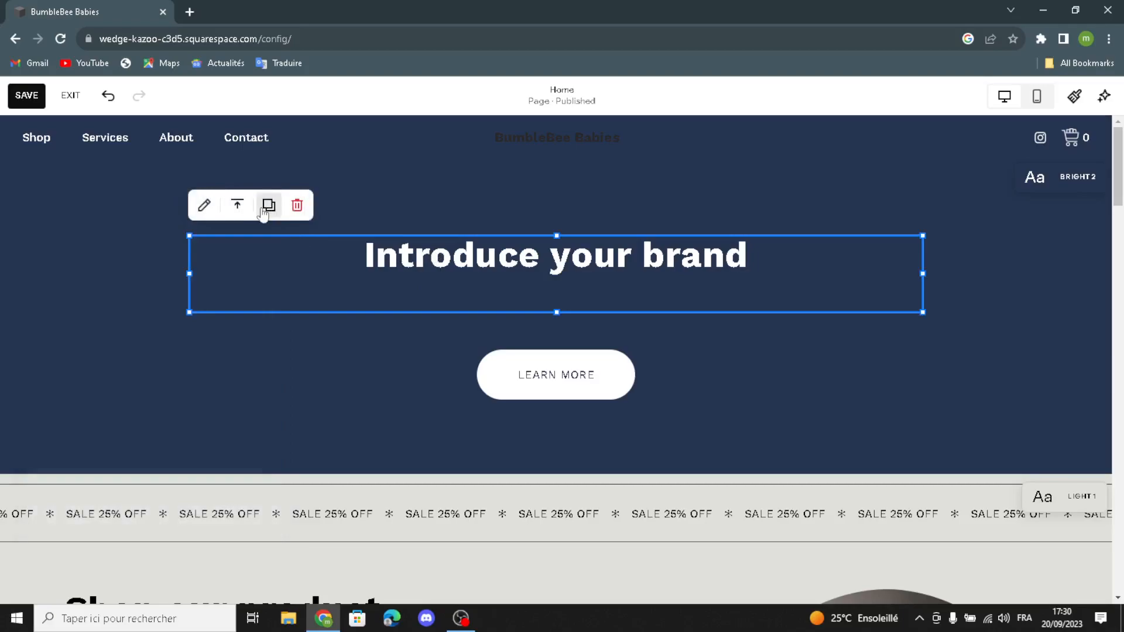
{"action": "left_click", "coordinate": [204, 206]}
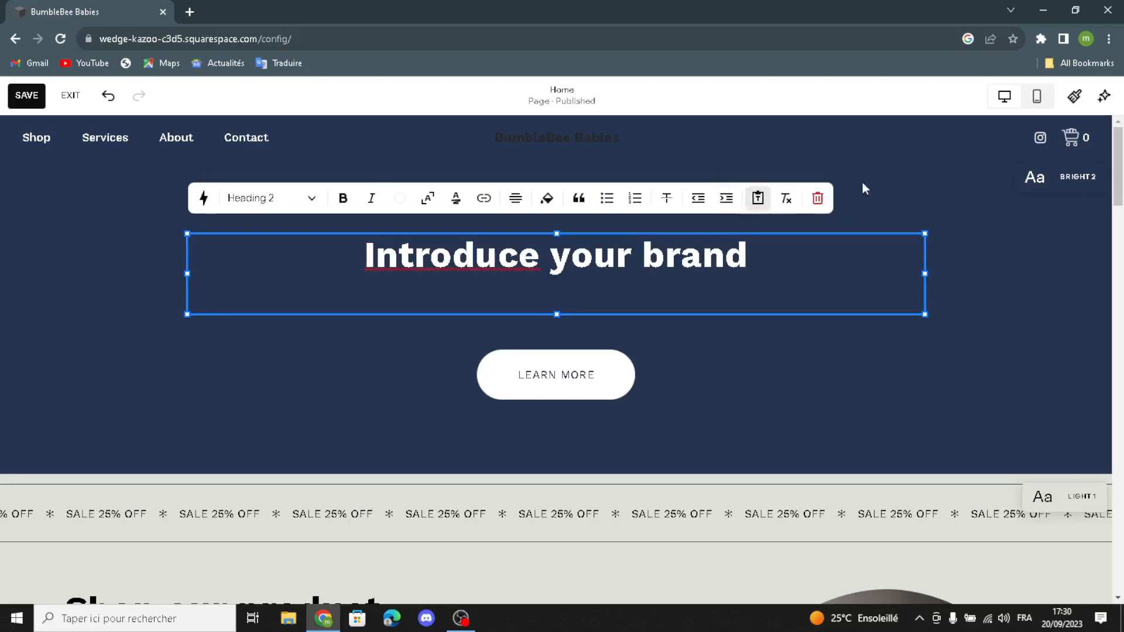
{"action": "left_click", "coordinate": [245, 201]}
{"action": "left_click", "coordinate": [113, 265]}
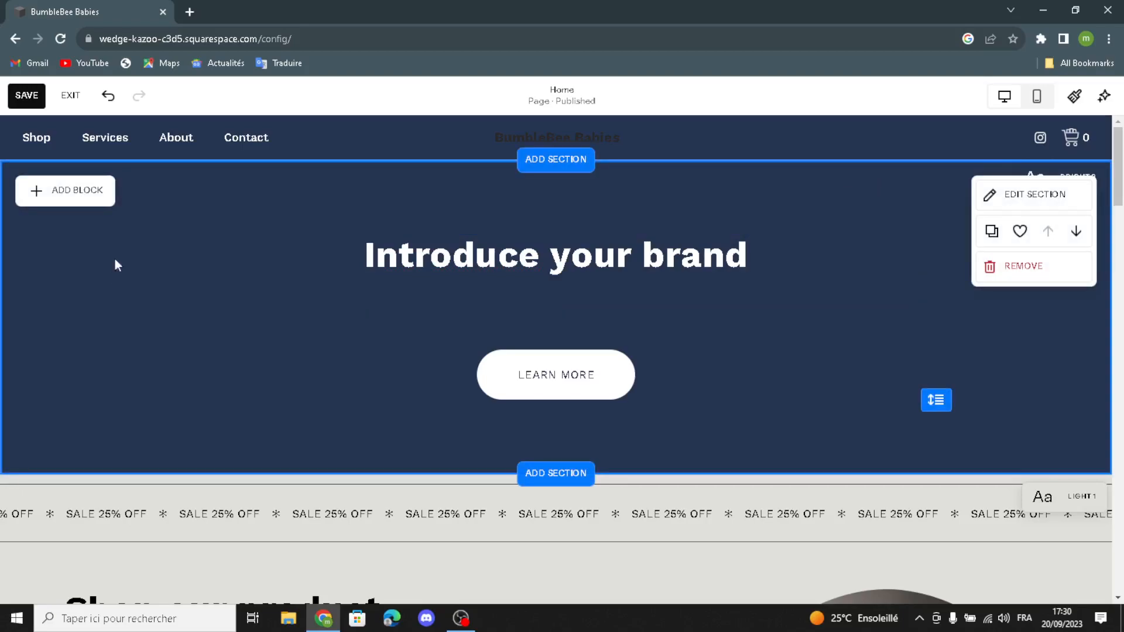
- Review the Learn More button's style choices, text, link and fit or fill design options, and deselect it
{"action": "left_click", "coordinate": [556, 376]}
{"action": "left_click", "coordinate": [537, 320]}
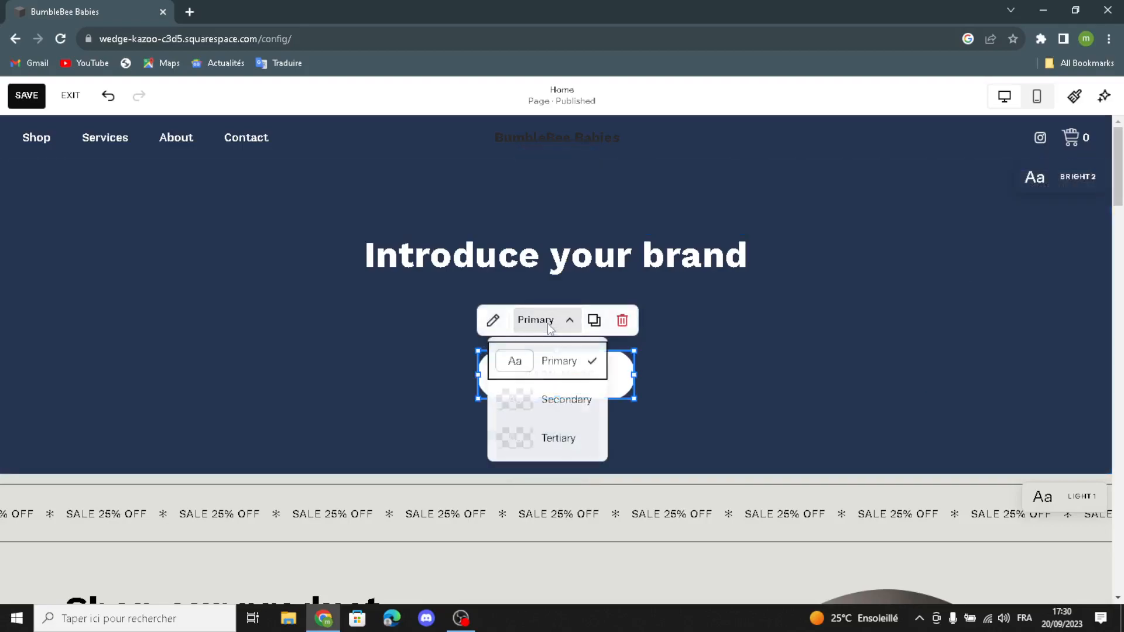
{"action": "left_click", "coordinate": [438, 377]}
{"action": "left_click", "coordinate": [498, 331]}
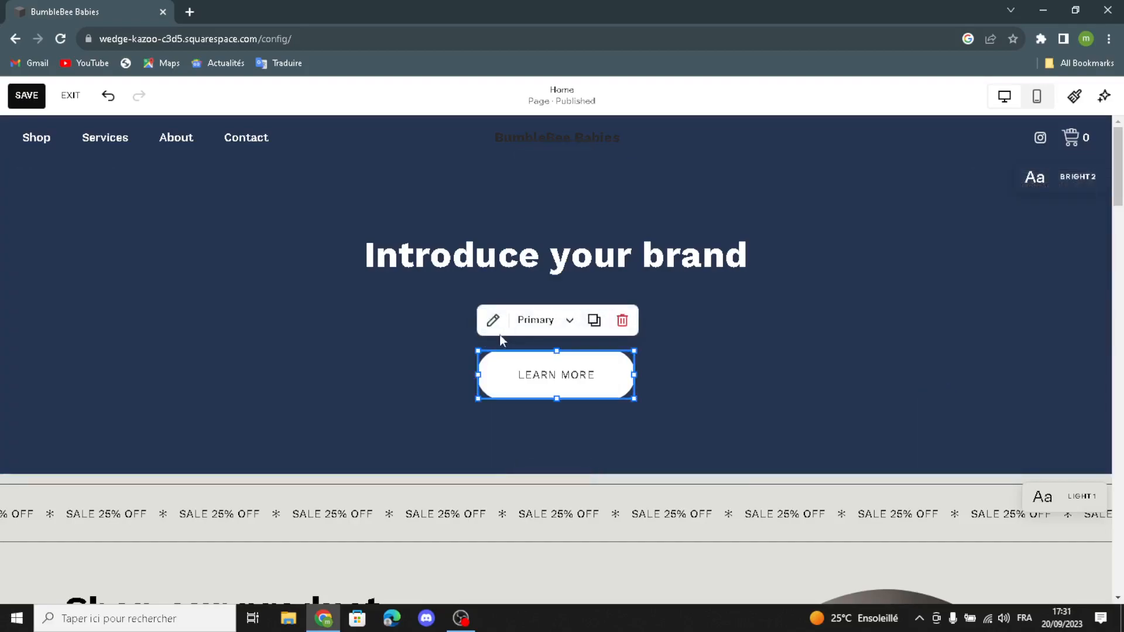
{"action": "left_click", "coordinate": [493, 321]}
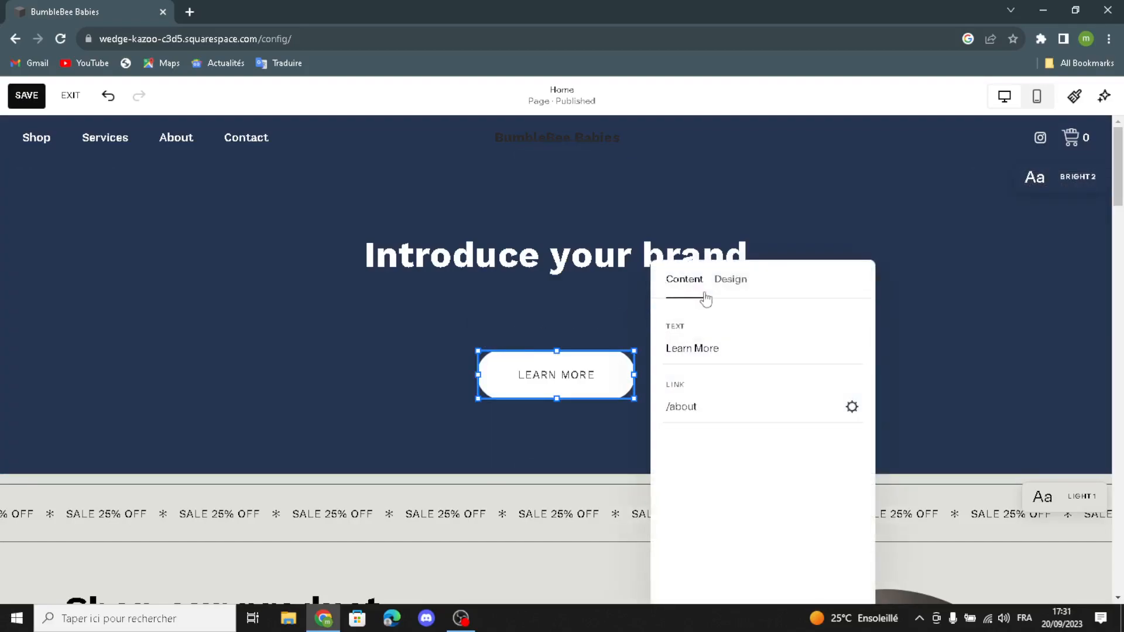
{"action": "left_click_drag", "start_coordinate": [751, 349], "coordinate": [774, 370]}
{"action": "left_click", "coordinate": [732, 281]}
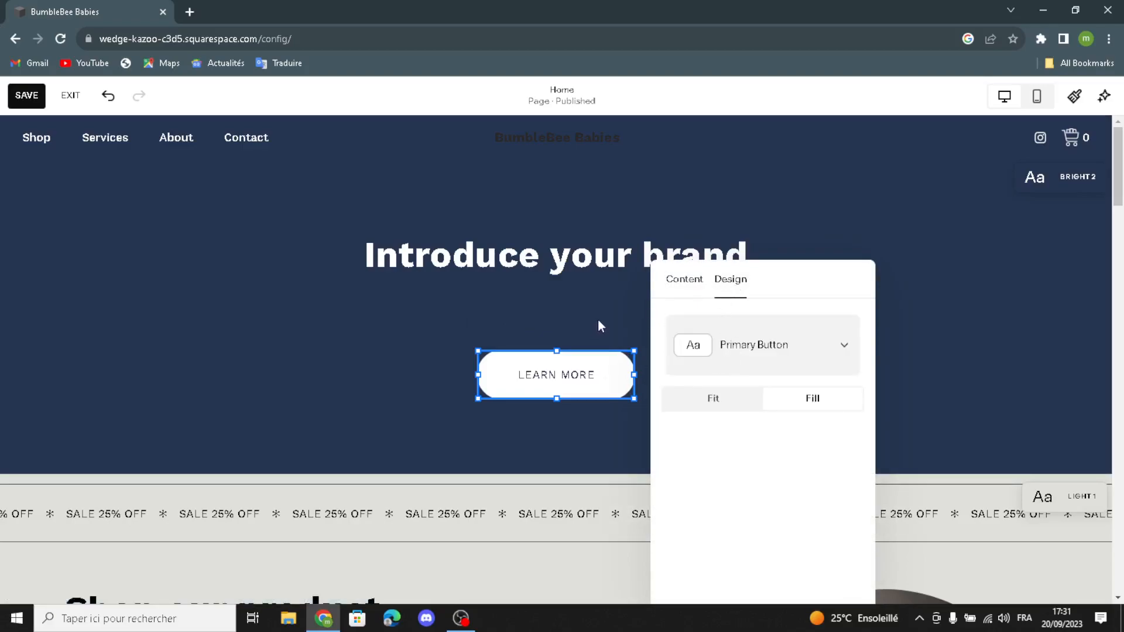
{"action": "left_click", "coordinate": [591, 358]}
{"action": "left_click", "coordinate": [574, 377]}
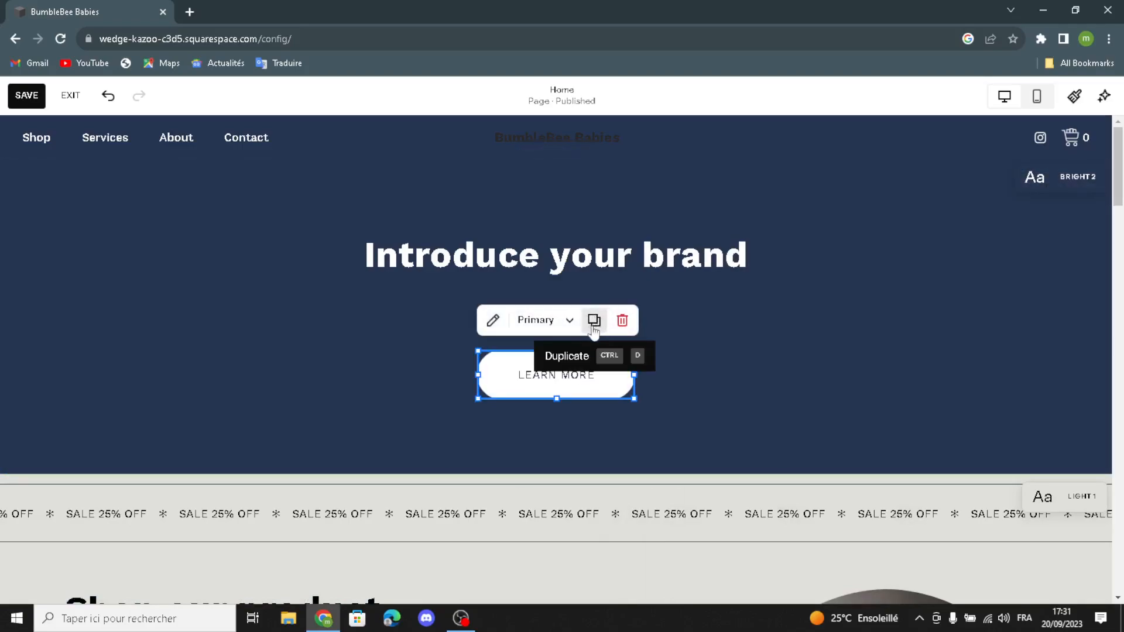
{"action": "left_click", "coordinate": [370, 358]}
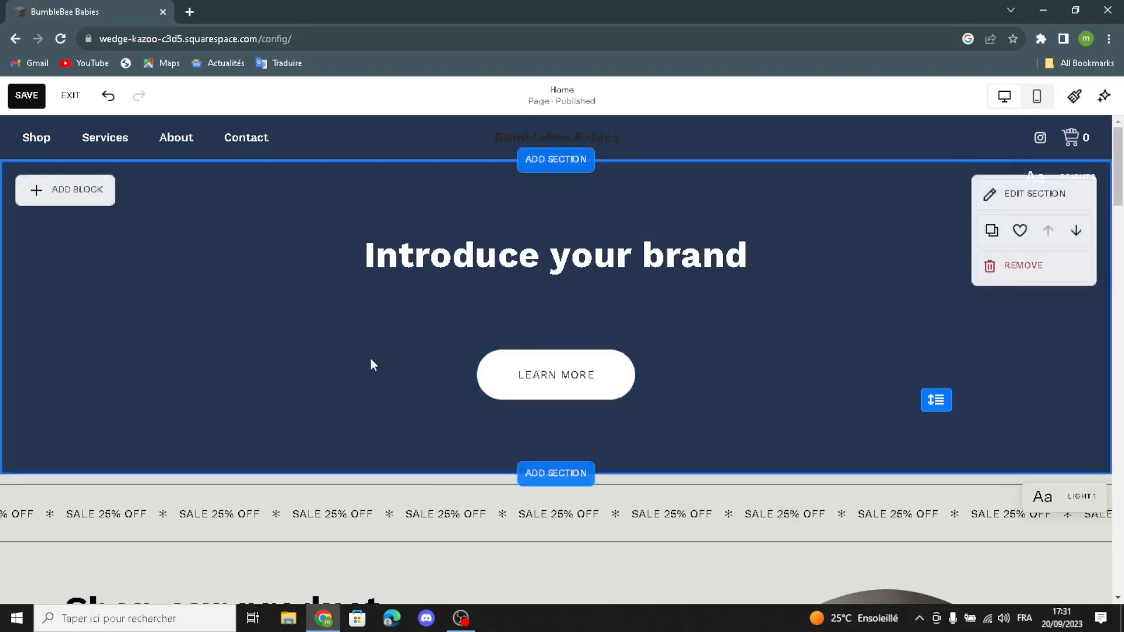
- Delete the arched product image from the "Shop our product" section
{"action": "scroll", "coordinate": [394, 352], "scroll_direction": "down", "scroll_amount": 6}
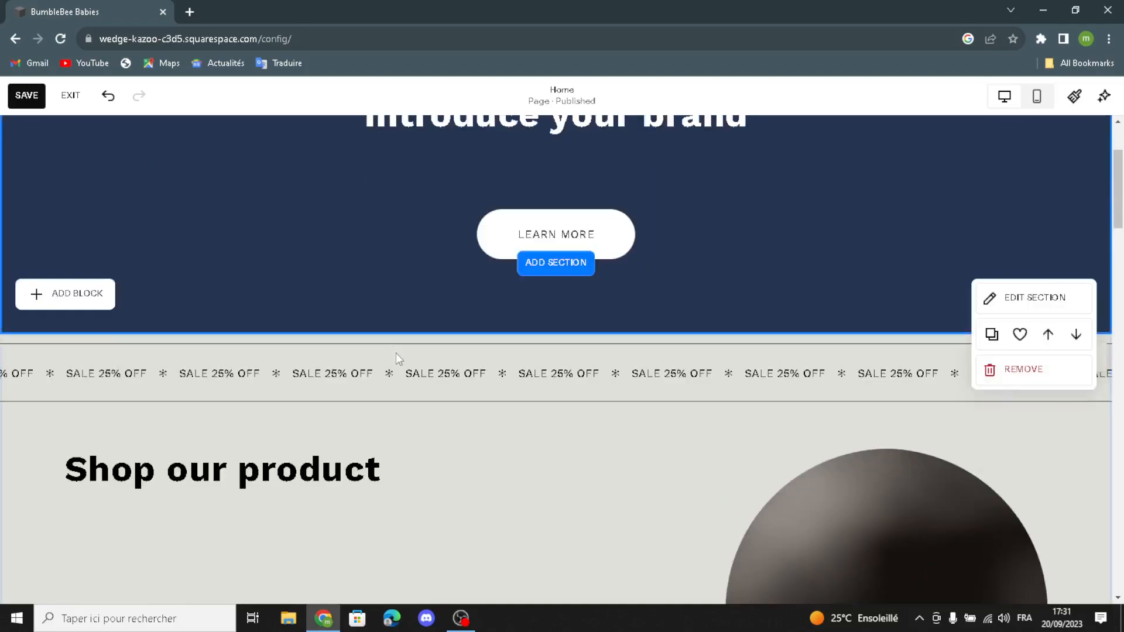
{"action": "scroll", "coordinate": [395, 353], "scroll_direction": "down", "scroll_amount": 4}
{"action": "scroll", "coordinate": [396, 353], "scroll_direction": "up", "scroll_amount": 4}
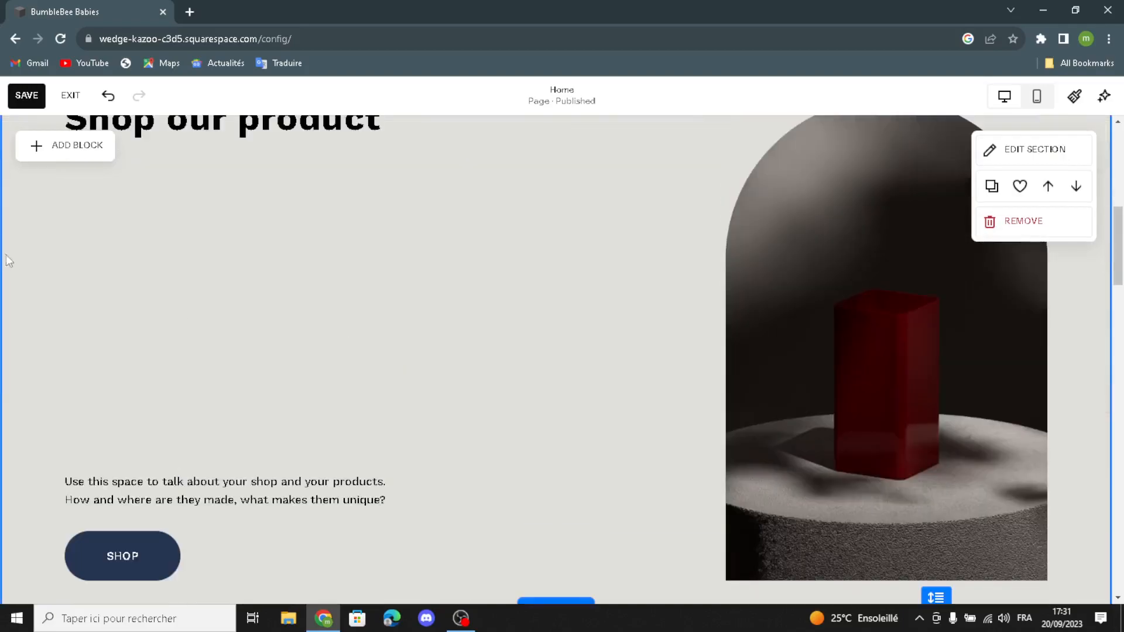
{"action": "scroll", "coordinate": [470, 328], "scroll_direction": "down", "scroll_amount": 2}
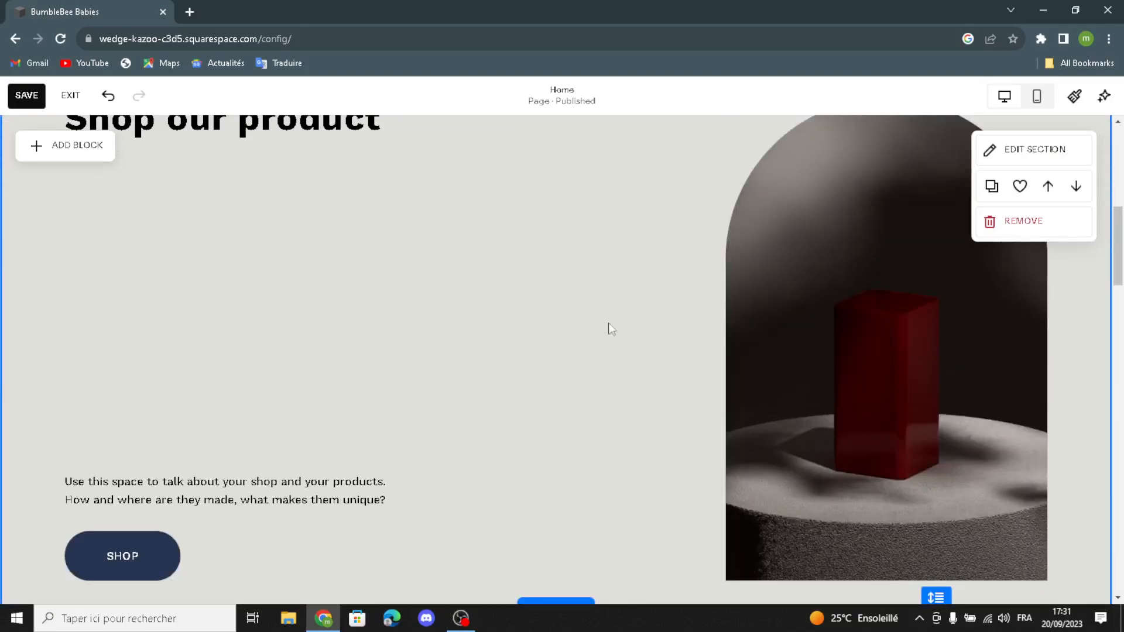
{"action": "left_click", "coordinate": [863, 293]}
{"action": "left_click", "coordinate": [780, 147]}
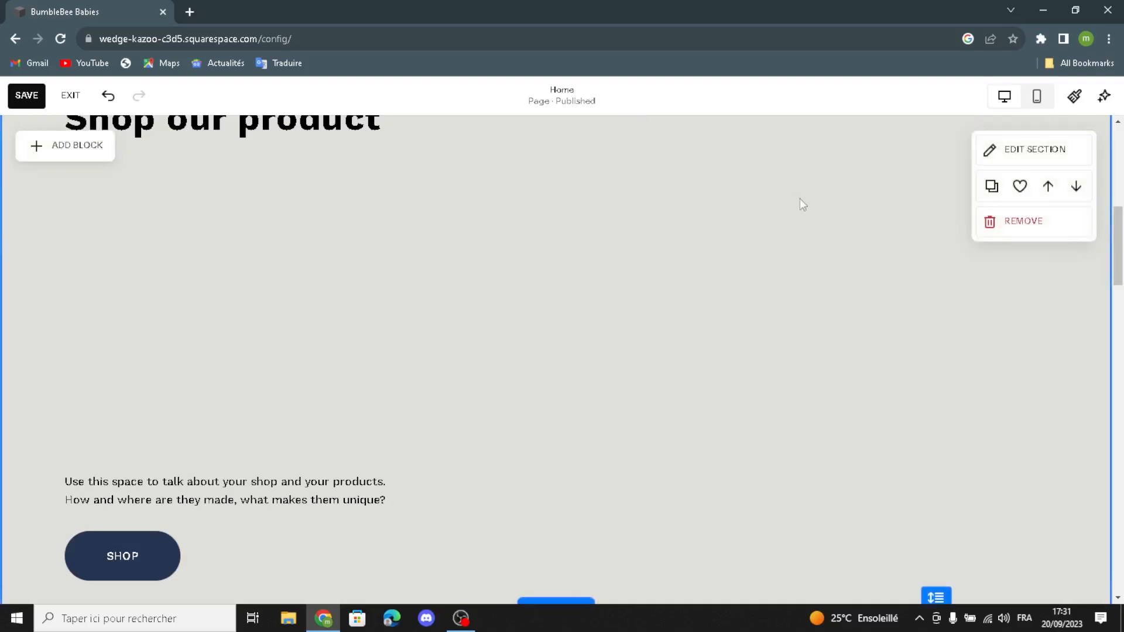
- Add an image block to the "Shop our product" section and move it to the section's empty right side
{"action": "left_click", "coordinate": [91, 153]}
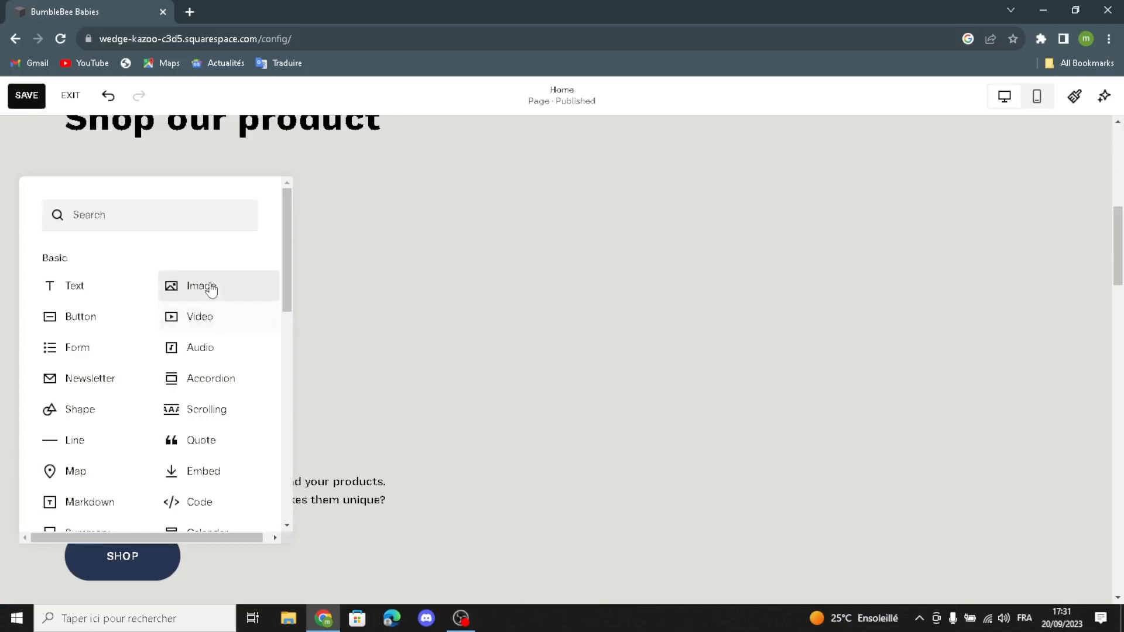
{"action": "left_click", "coordinate": [267, 275]}
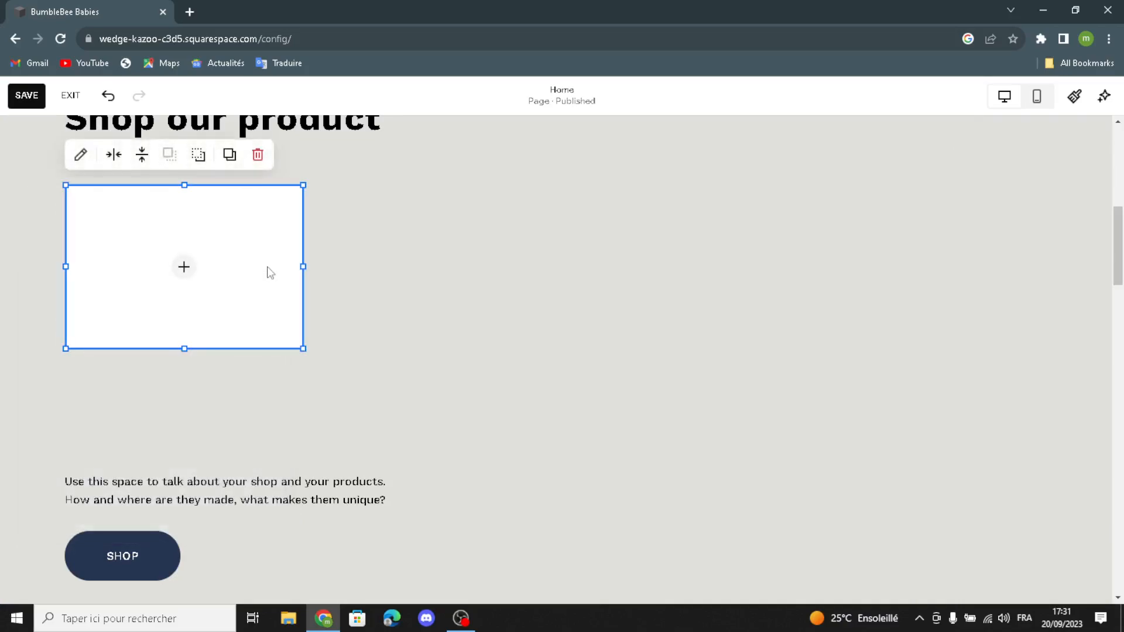
{"action": "left_click_drag", "start_coordinate": [470, 298], "coordinate": [814, 312]}
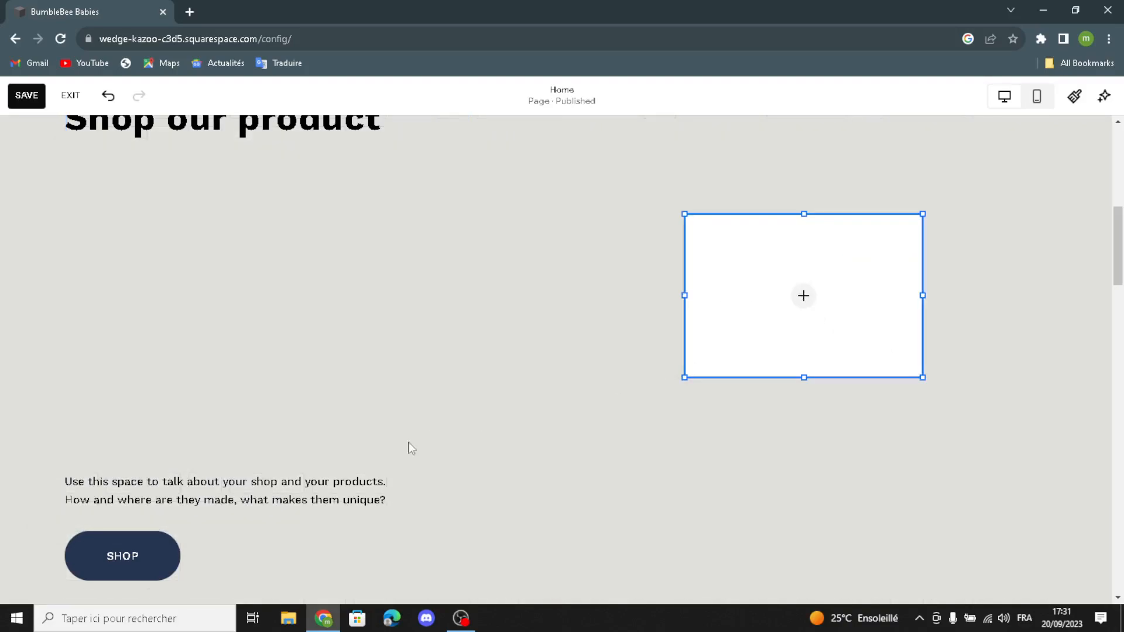
- Search the free stock images for "baby and kids" to fill the new image block
{"action": "left_click", "coordinate": [800, 309]}
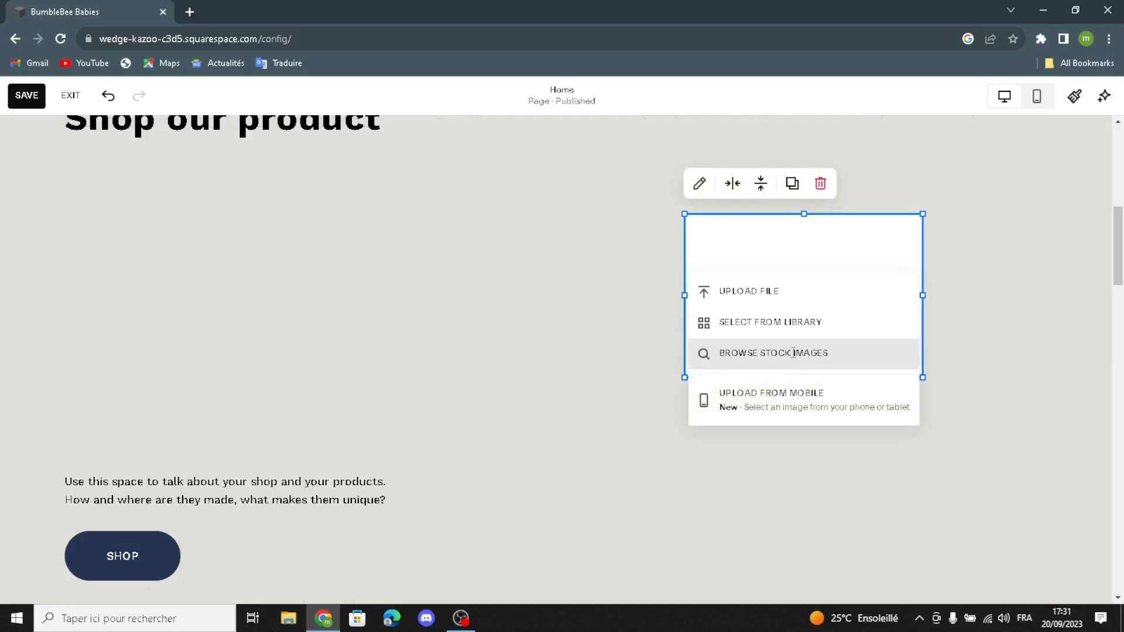
{"action": "left_click", "coordinate": [749, 353]}
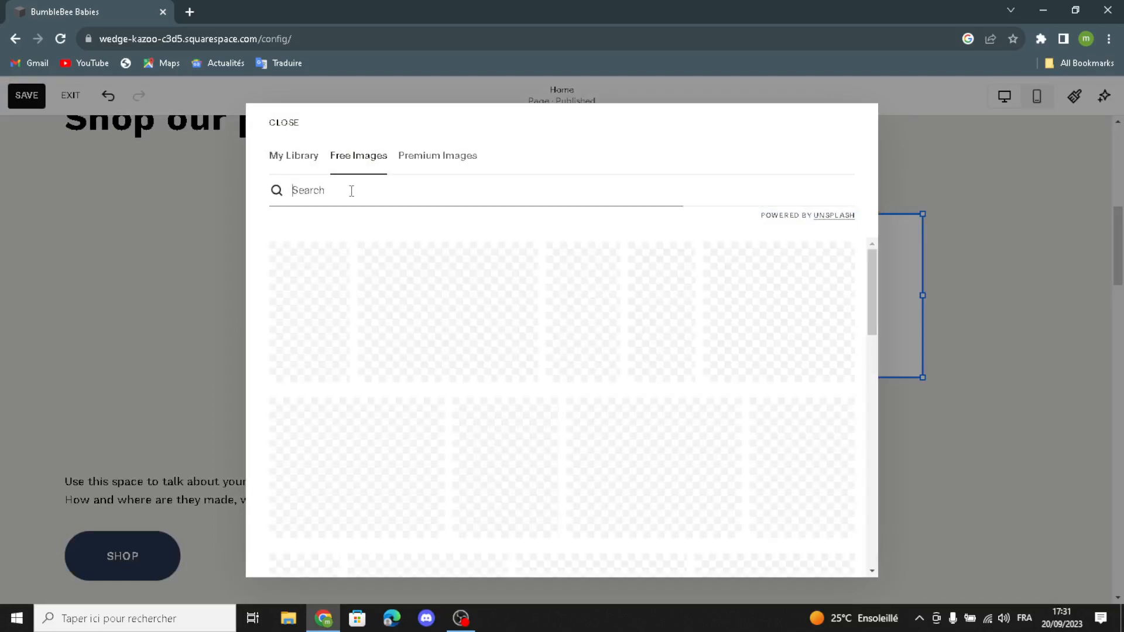
{"action": "type", "text": "baby and kids"}
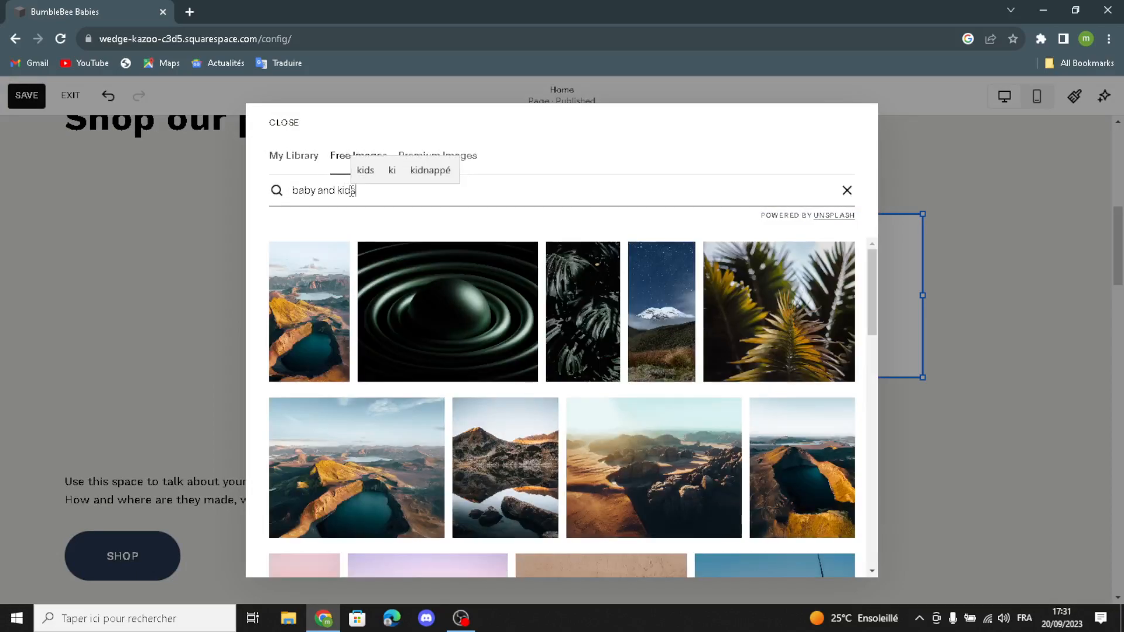
{"action": "key", "text": "Return"}
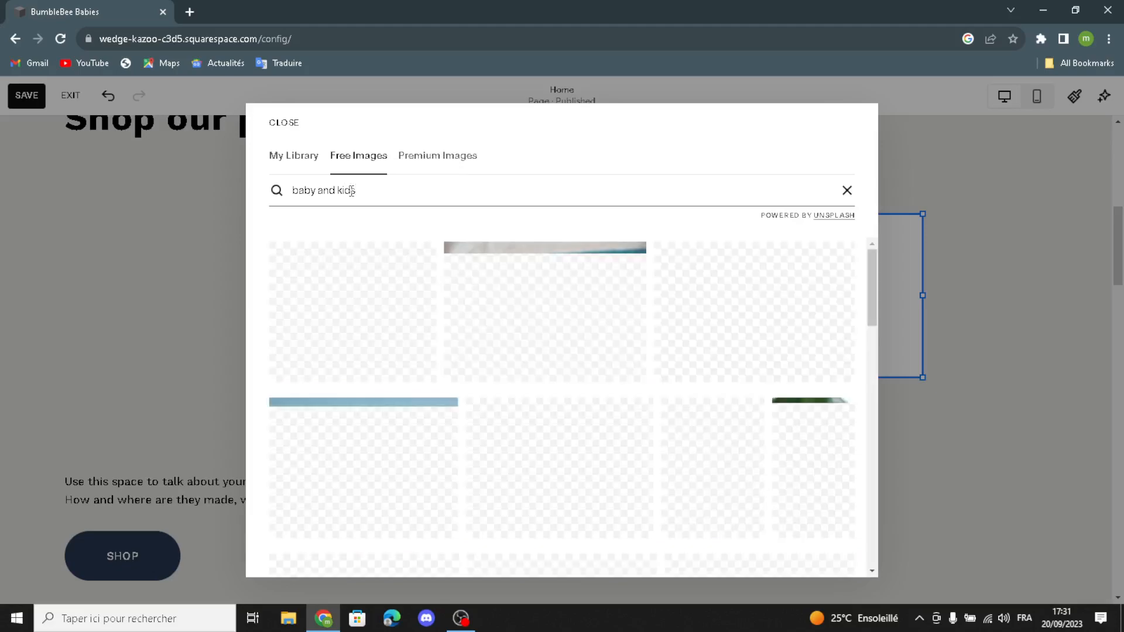
- Choose a free baby photo from the stock results and insert it into the image block
{"action": "scroll", "coordinate": [654, 453], "scroll_direction": "down", "scroll_amount": 3}
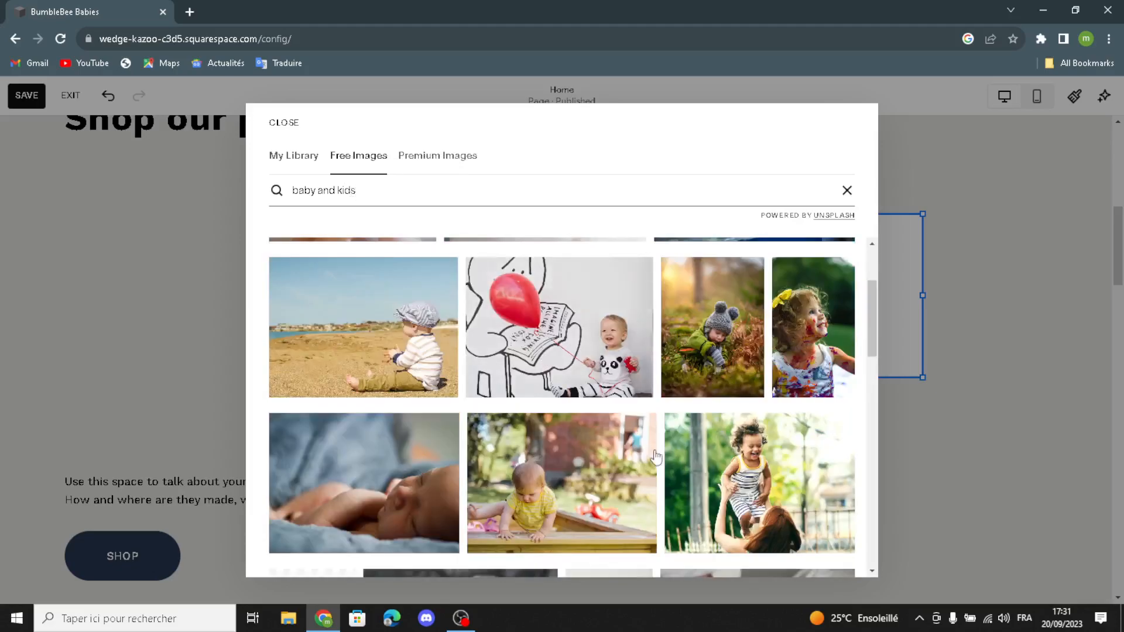
{"action": "scroll", "coordinate": [711, 369], "scroll_direction": "down", "scroll_amount": 8}
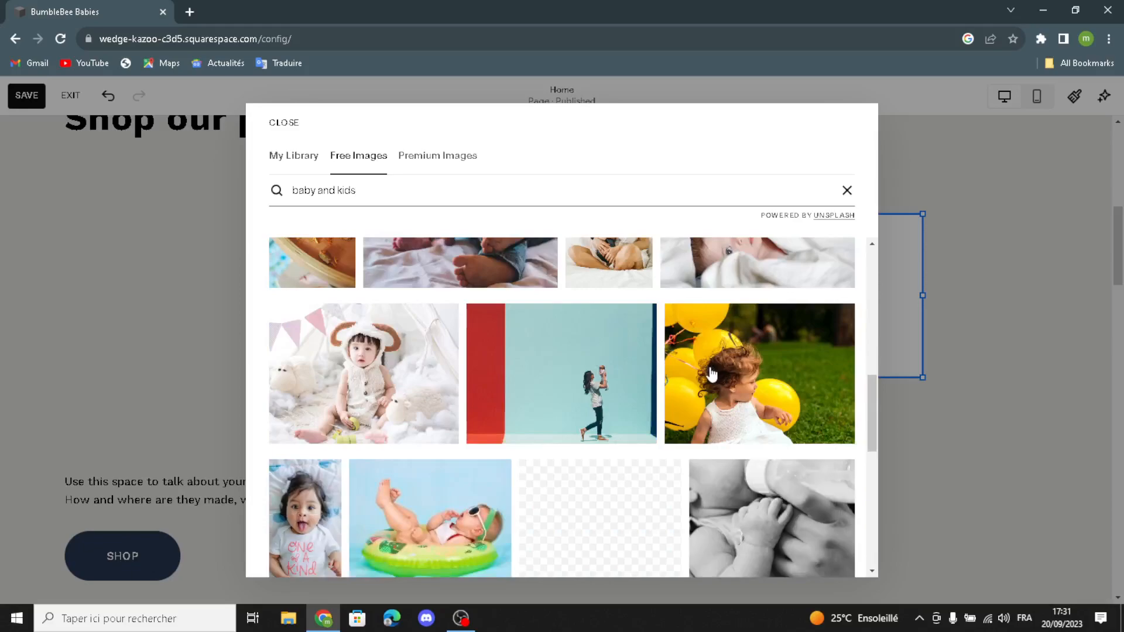
{"action": "scroll", "coordinate": [696, 436], "scroll_direction": "down", "scroll_amount": 3}
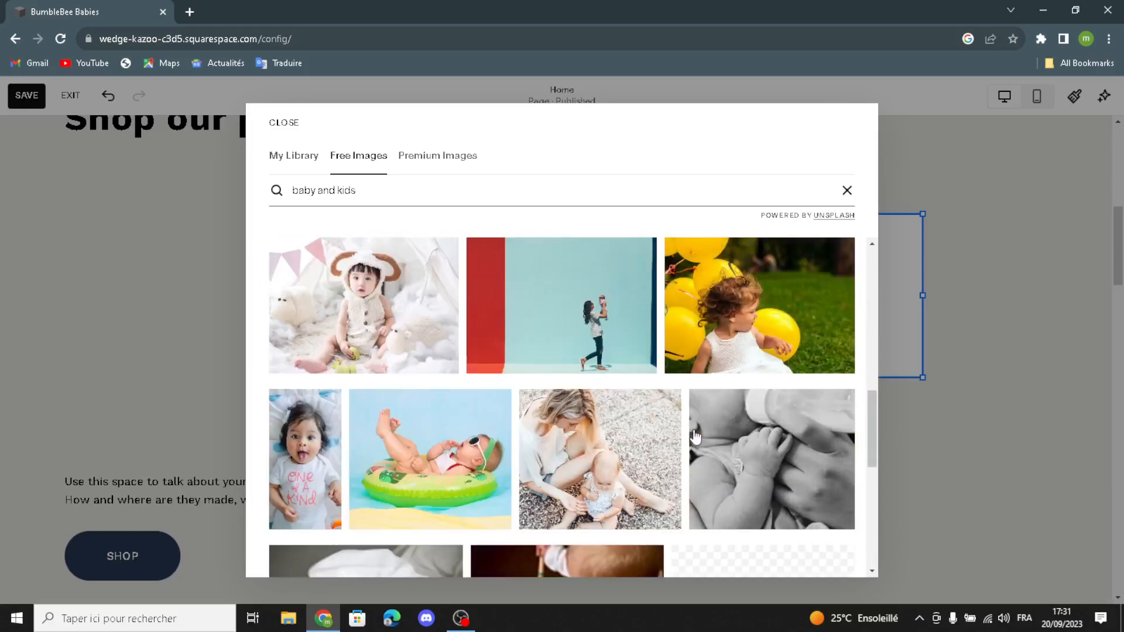
{"action": "scroll", "coordinate": [696, 436], "scroll_direction": "down", "scroll_amount": 1}
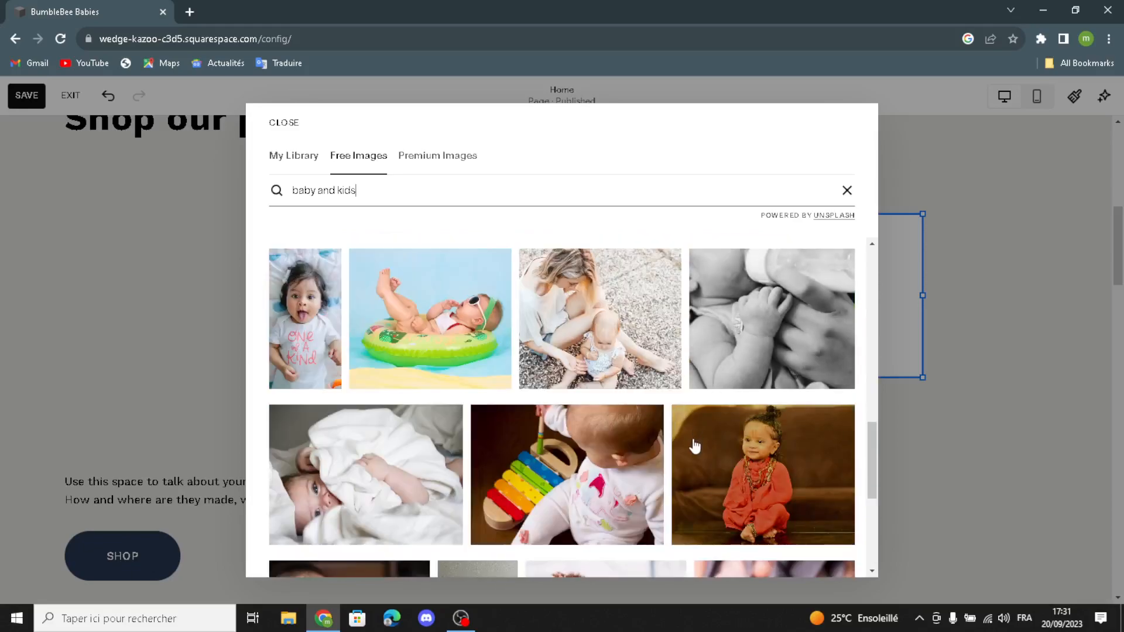
{"action": "scroll", "coordinate": [696, 446], "scroll_direction": "down", "scroll_amount": 1}
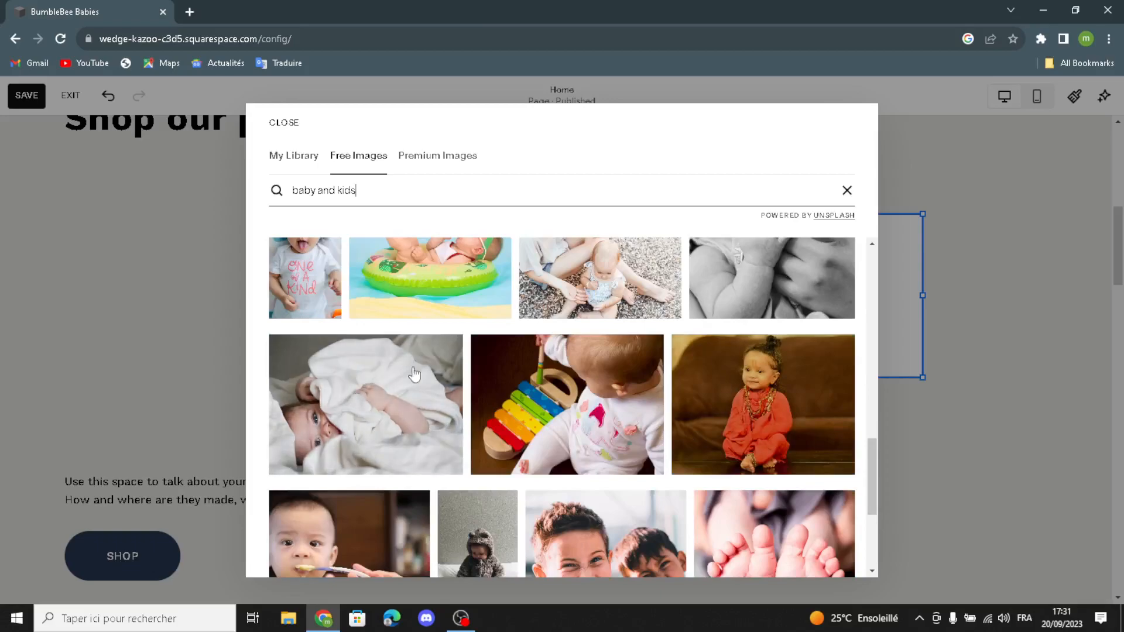
{"action": "scroll", "coordinate": [747, 498], "scroll_direction": "down", "scroll_amount": 2}
{"action": "scroll", "coordinate": [575, 467], "scroll_direction": "down", "scroll_amount": 2}
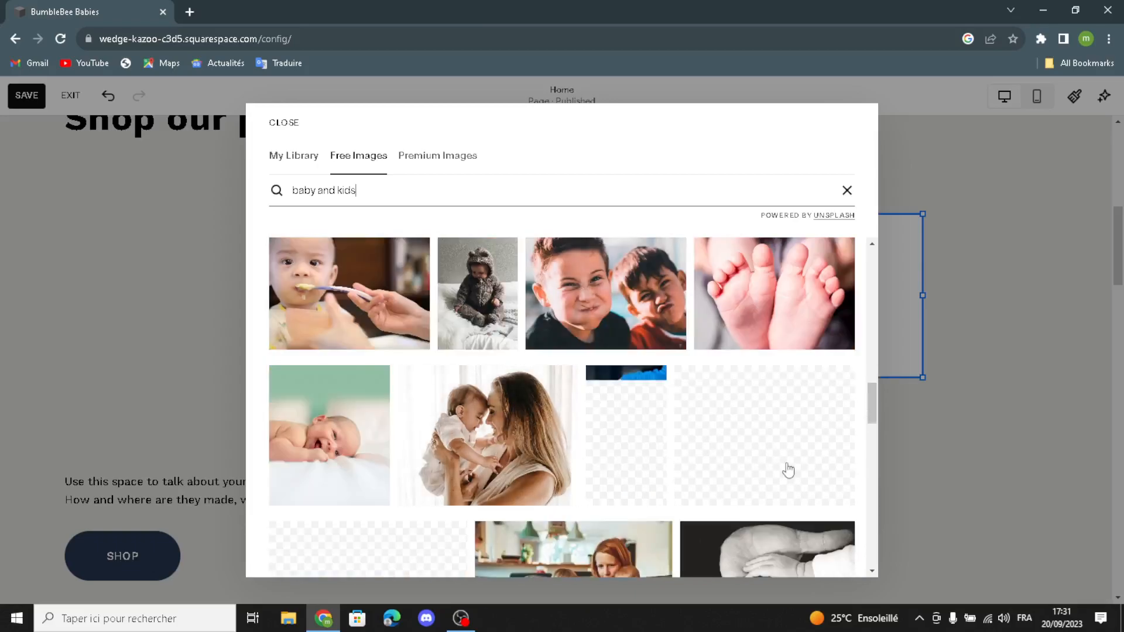
{"action": "scroll", "coordinate": [774, 492], "scroll_direction": "down", "scroll_amount": 1}
{"action": "left_click", "coordinate": [737, 375]}
{"action": "left_click", "coordinate": [753, 407]}
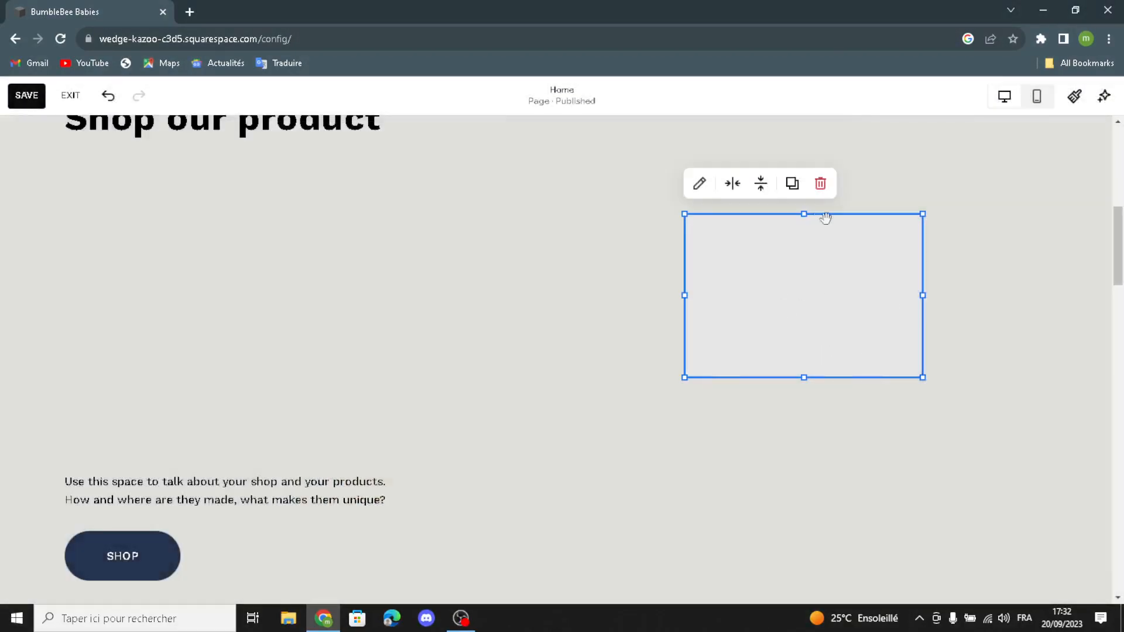
- Enlarge the baby photo in the "Shop our product" section and move it up beside the heading, against the content area's outer edge
{"action": "left_click_drag", "start_coordinate": [660, 199], "coordinate": [636, 216]}
{"action": "left_click_drag", "start_coordinate": [654, 298], "coordinate": [650, 305]}
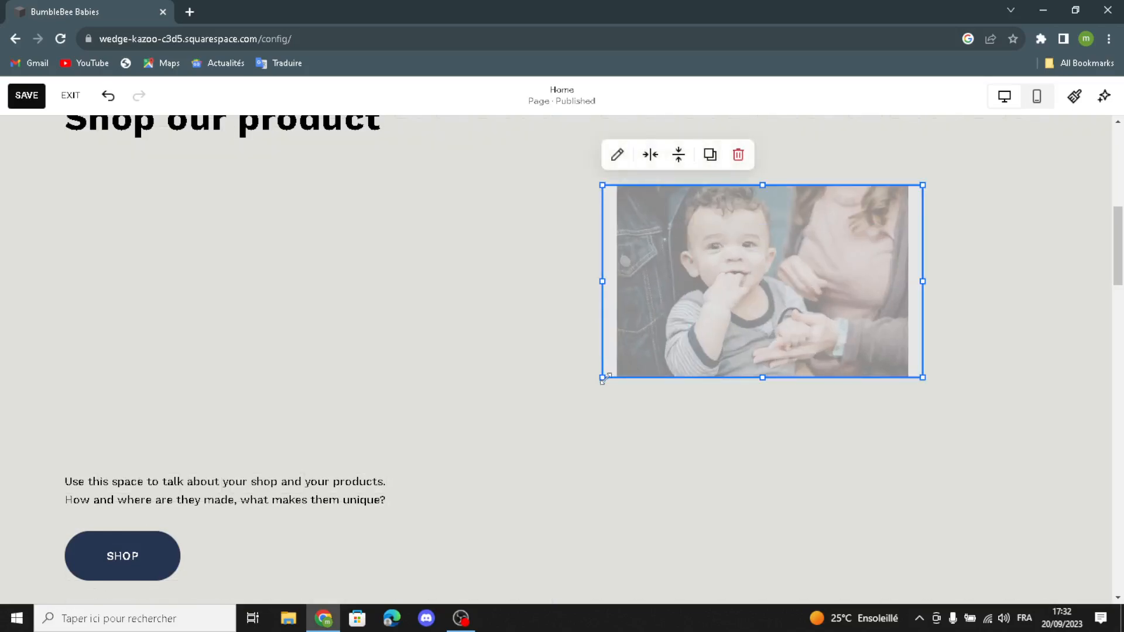
{"action": "left_click_drag", "start_coordinate": [586, 395], "coordinate": [444, 479]}
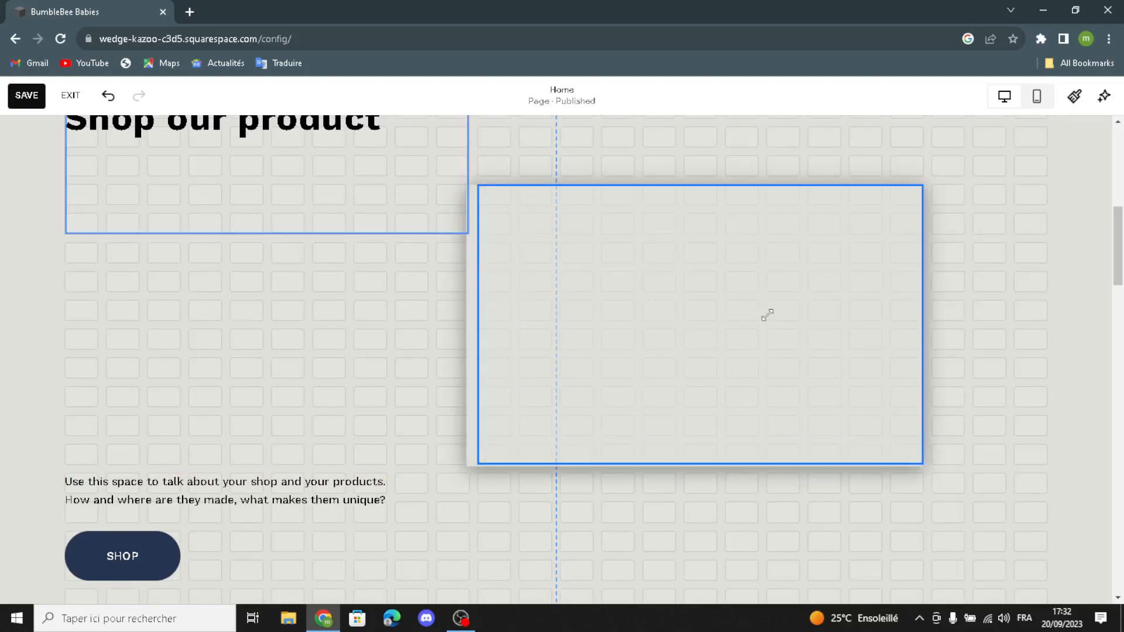
{"action": "left_click_drag", "start_coordinate": [922, 185], "coordinate": [951, 169]}
{"action": "left_click_drag", "start_coordinate": [771, 243], "coordinate": [771, 243]}
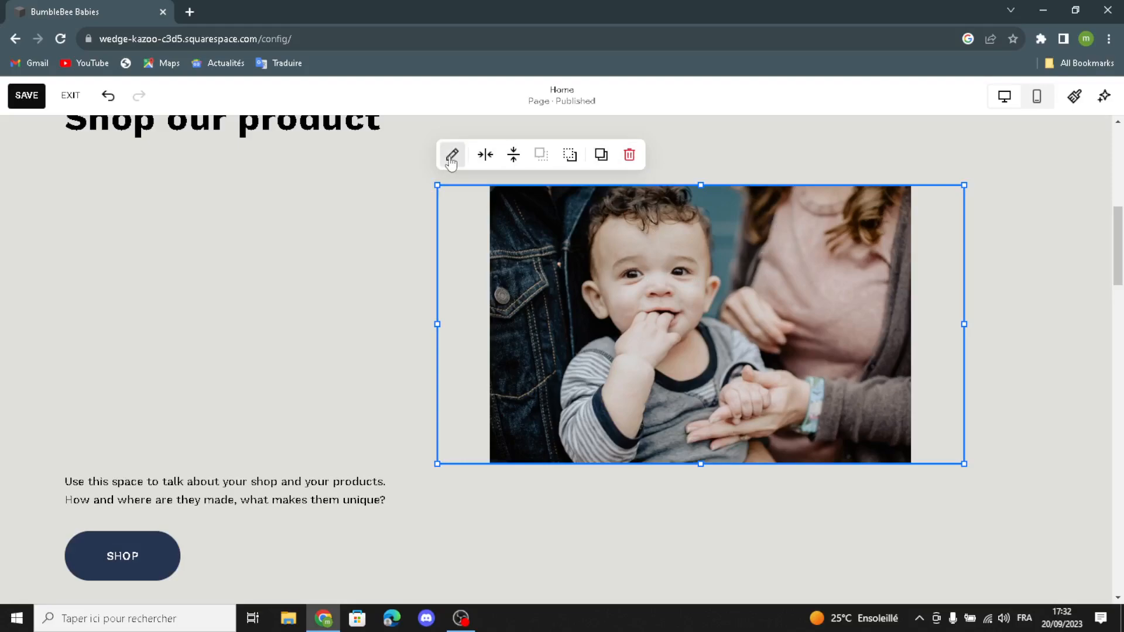
{"action": "left_click_drag", "start_coordinate": [873, 230], "coordinate": [914, 244]}
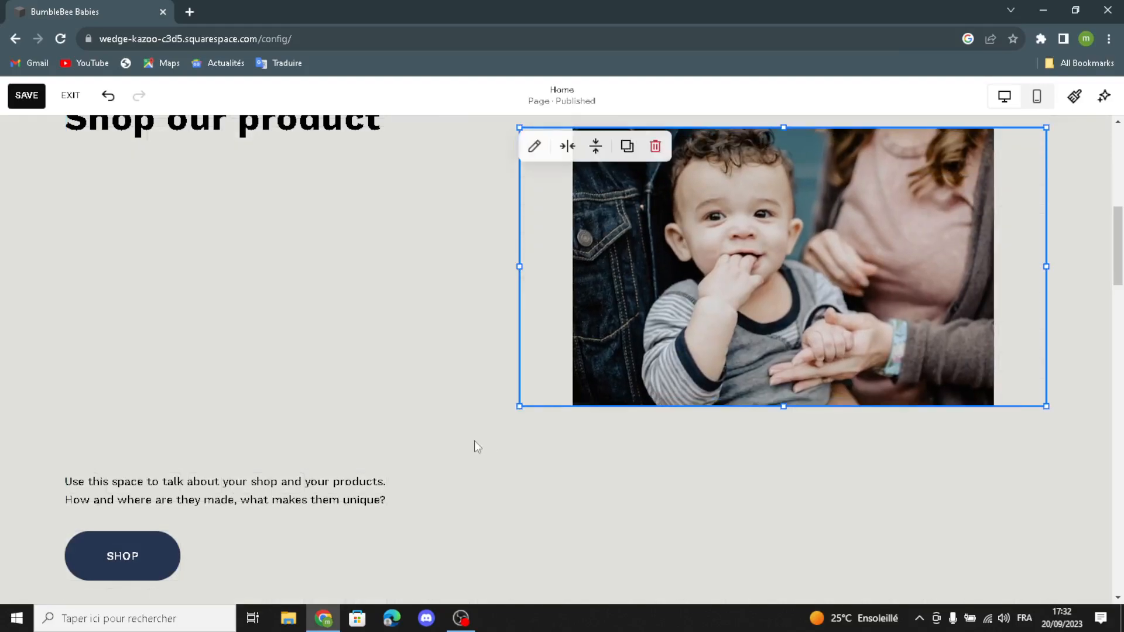
- Inspect the social link settings of the Instagram icon block in the "Follow us on social" section, and close them
{"action": "scroll", "coordinate": [457, 451], "scroll_direction": "down", "scroll_amount": 3}
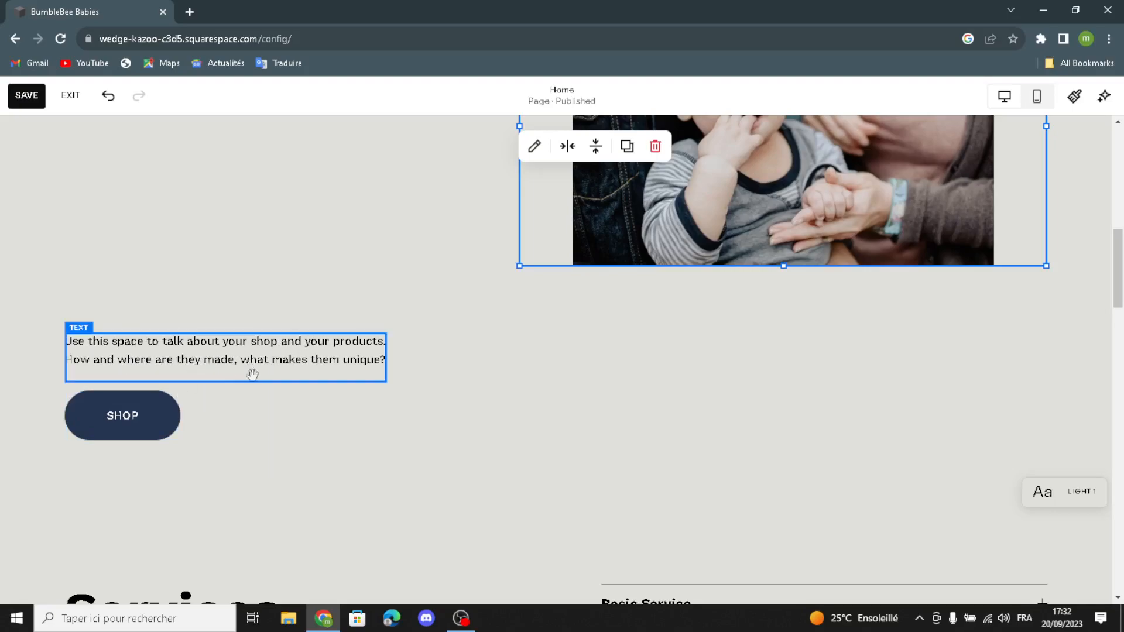
{"action": "scroll", "coordinate": [489, 427], "scroll_direction": "down", "scroll_amount": 12}
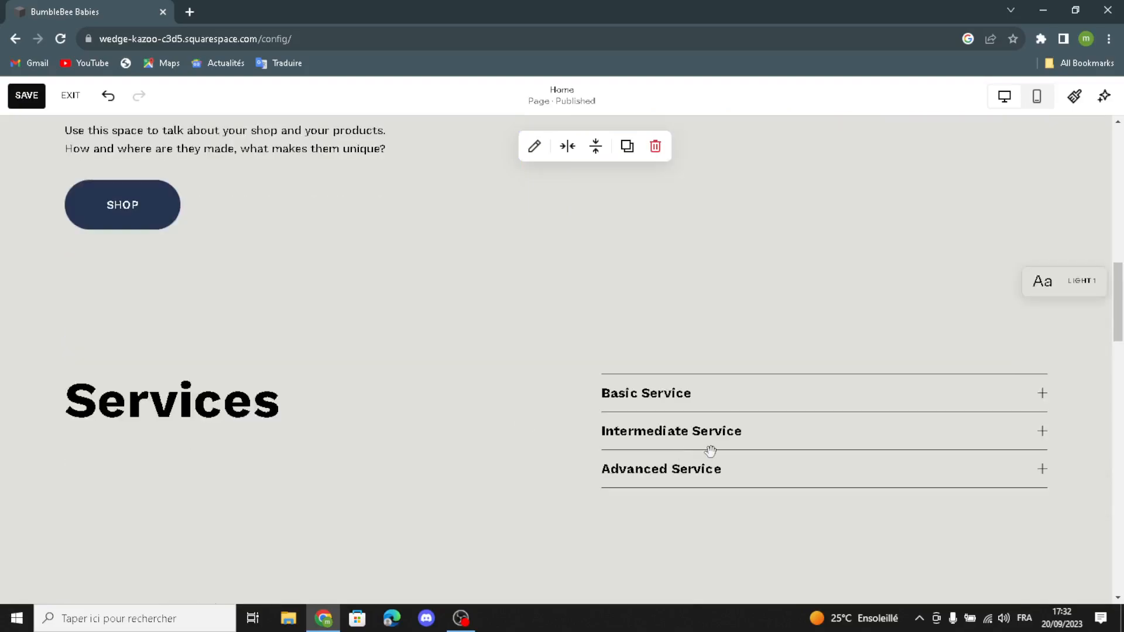
{"action": "scroll", "coordinate": [470, 464], "scroll_direction": "down", "scroll_amount": 10}
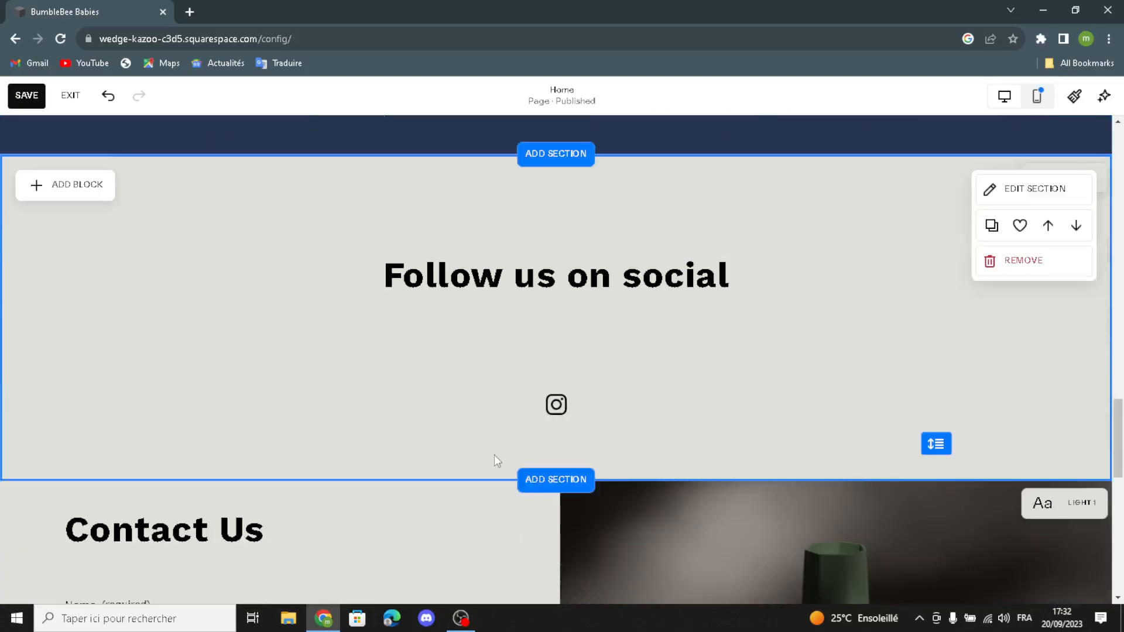
{"action": "scroll", "coordinate": [494, 331], "scroll_direction": "up", "scroll_amount": 2}
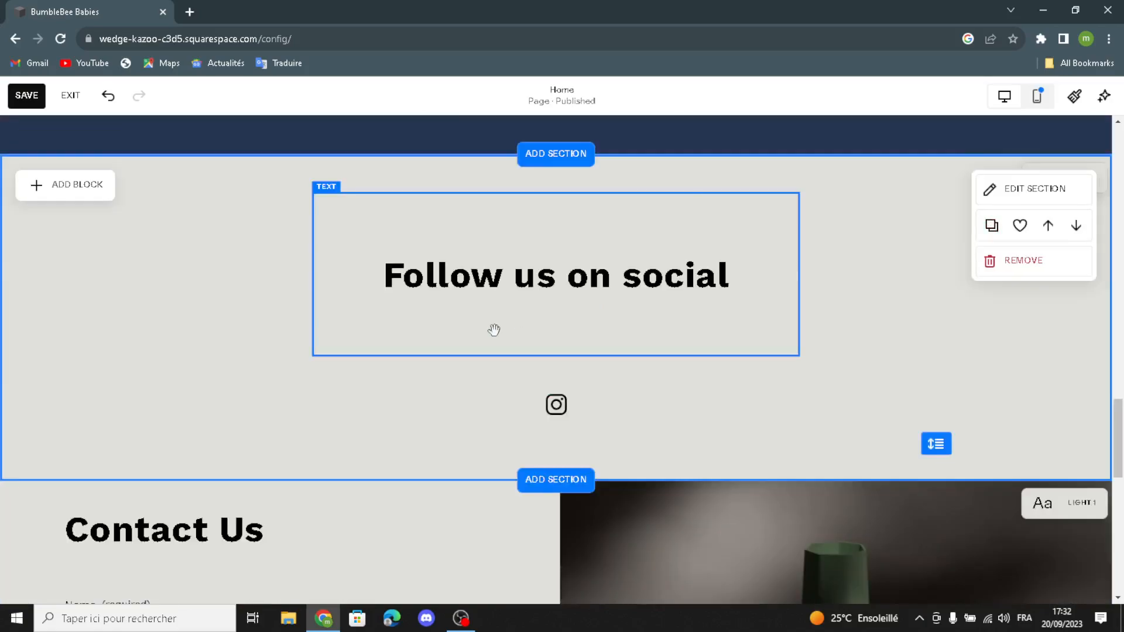
{"action": "scroll", "coordinate": [495, 332], "scroll_direction": "down", "scroll_amount": 5}
{"action": "scroll", "coordinate": [495, 338], "scroll_direction": "up", "scroll_amount": 4}
{"action": "scroll", "coordinate": [521, 375], "scroll_direction": "up", "scroll_amount": 1}
{"action": "left_click", "coordinate": [524, 409]}
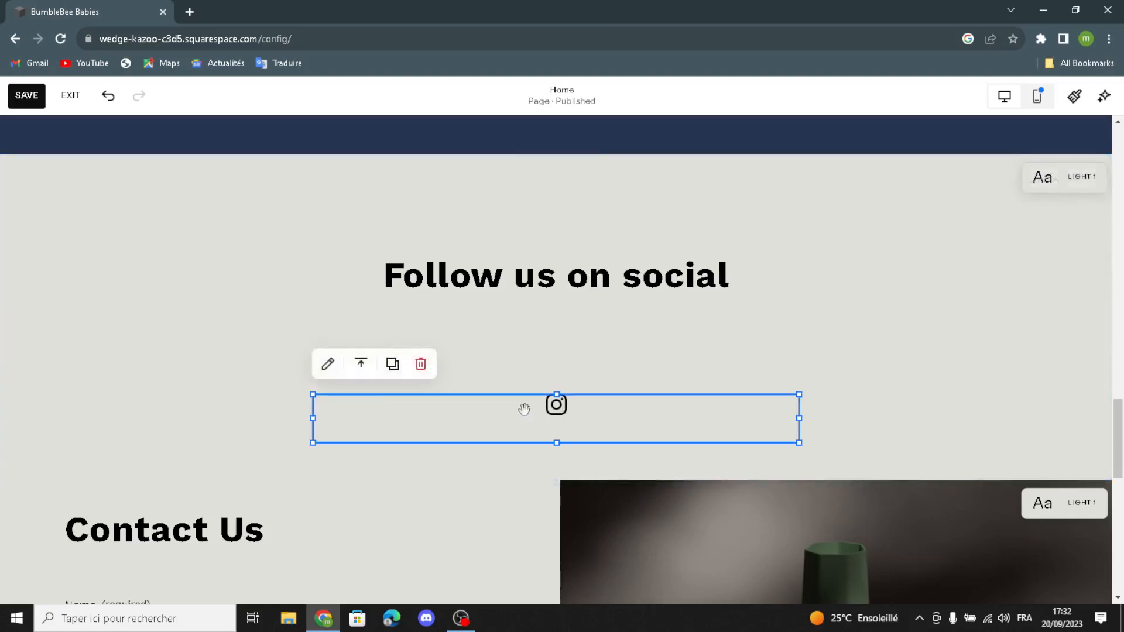
{"action": "left_click", "coordinate": [328, 364]}
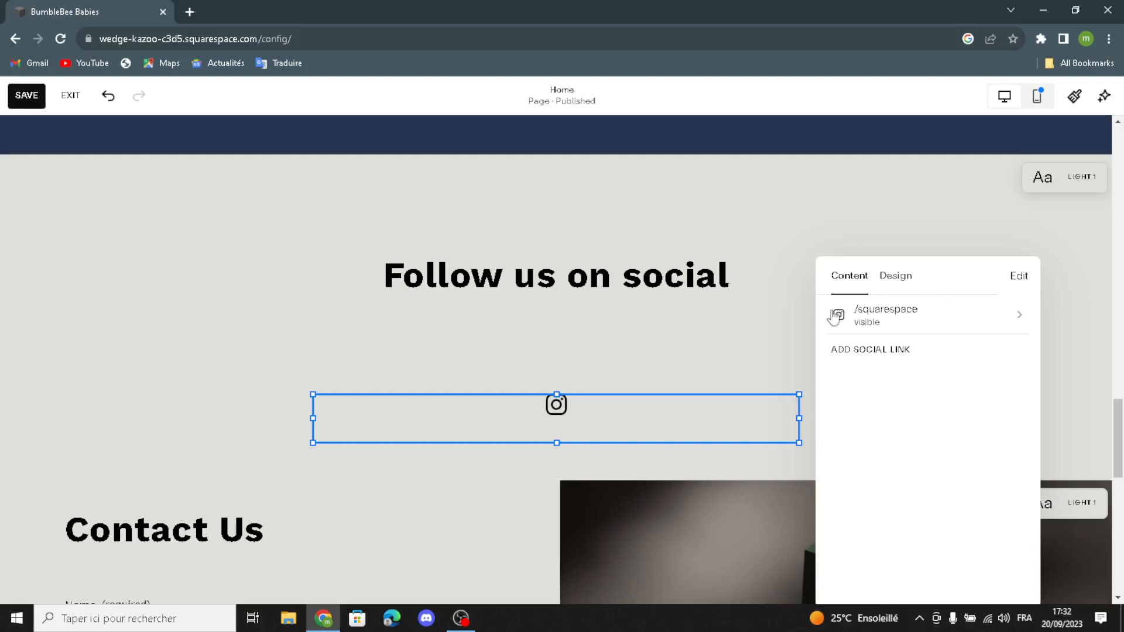
{"action": "left_click", "coordinate": [1070, 204]}
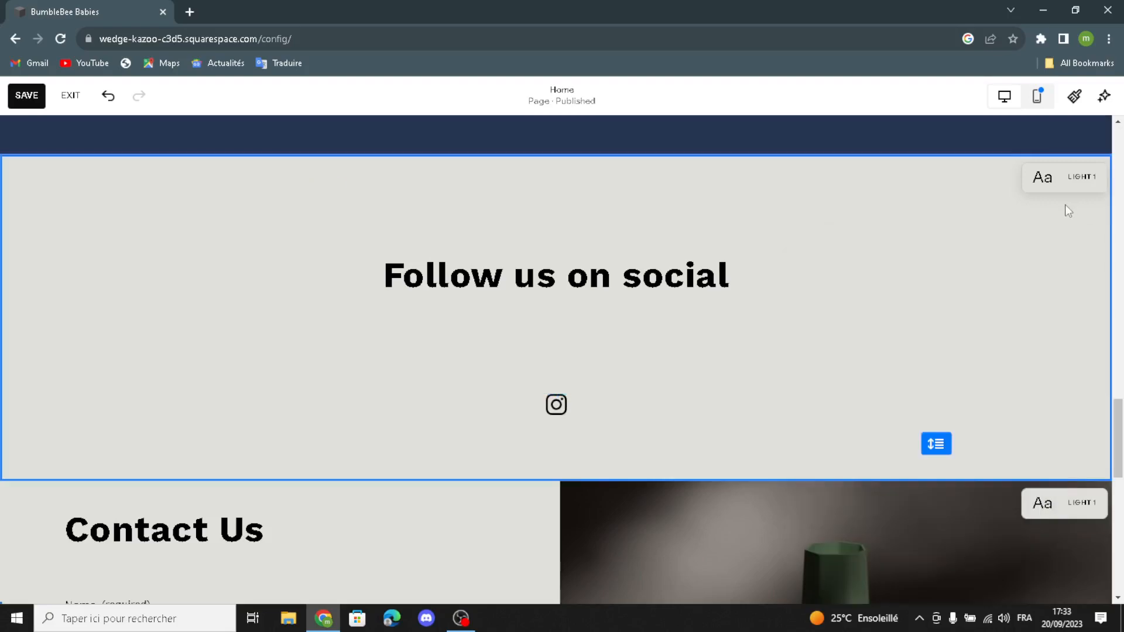
- Look over the "Contact Us" section's form and image, and return to the "Services" section
{"action": "scroll", "coordinate": [595, 415], "scroll_direction": "down", "scroll_amount": 6}
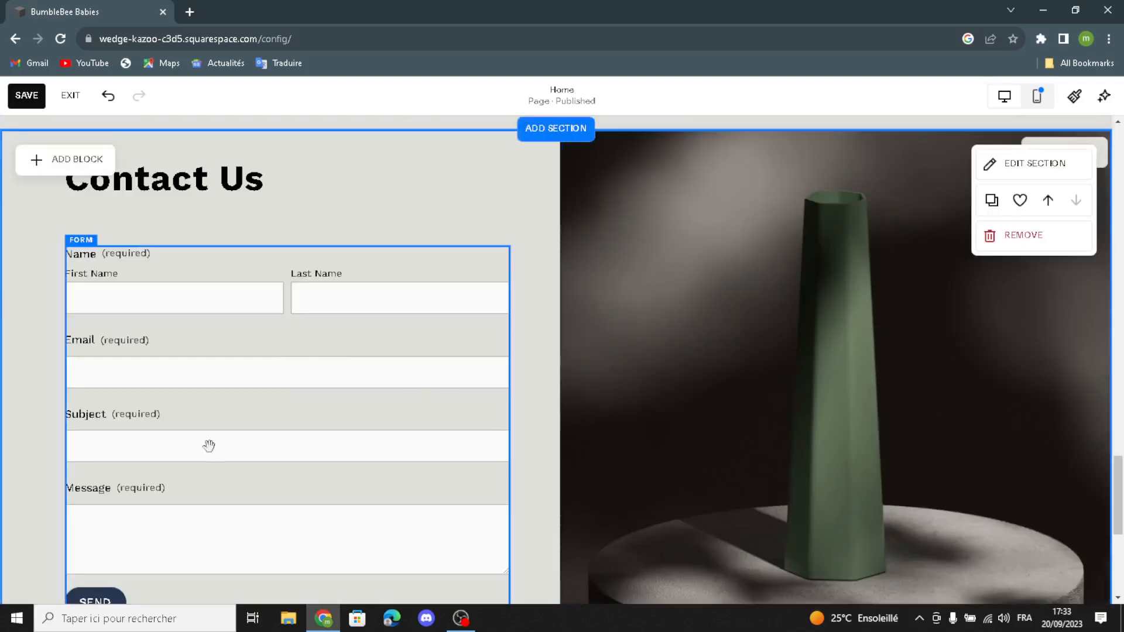
{"action": "scroll", "coordinate": [325, 331], "scroll_direction": "down", "scroll_amount": 1}
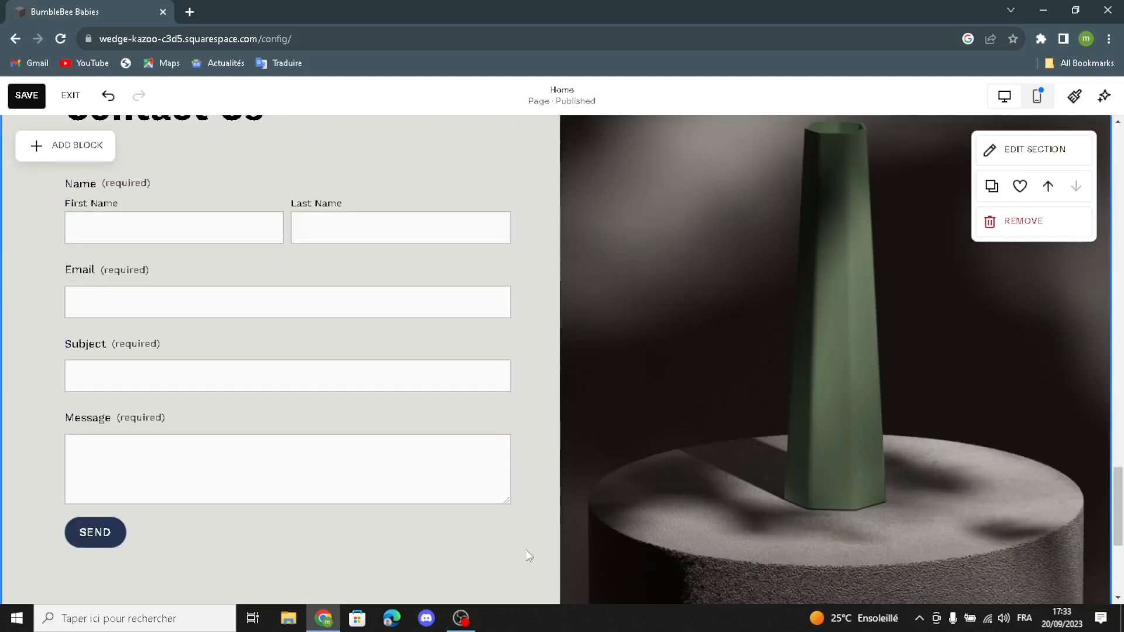
{"action": "scroll", "coordinate": [743, 445], "scroll_direction": "down", "scroll_amount": 2}
{"action": "scroll", "coordinate": [743, 445], "scroll_direction": "down", "scroll_amount": 2}
{"action": "scroll", "coordinate": [700, 494], "scroll_direction": "up", "scroll_amount": 5}
{"action": "scroll", "coordinate": [700, 486], "scroll_direction": "down", "scroll_amount": 5}
{"action": "scroll", "coordinate": [700, 486], "scroll_direction": "up", "scroll_amount": 12}
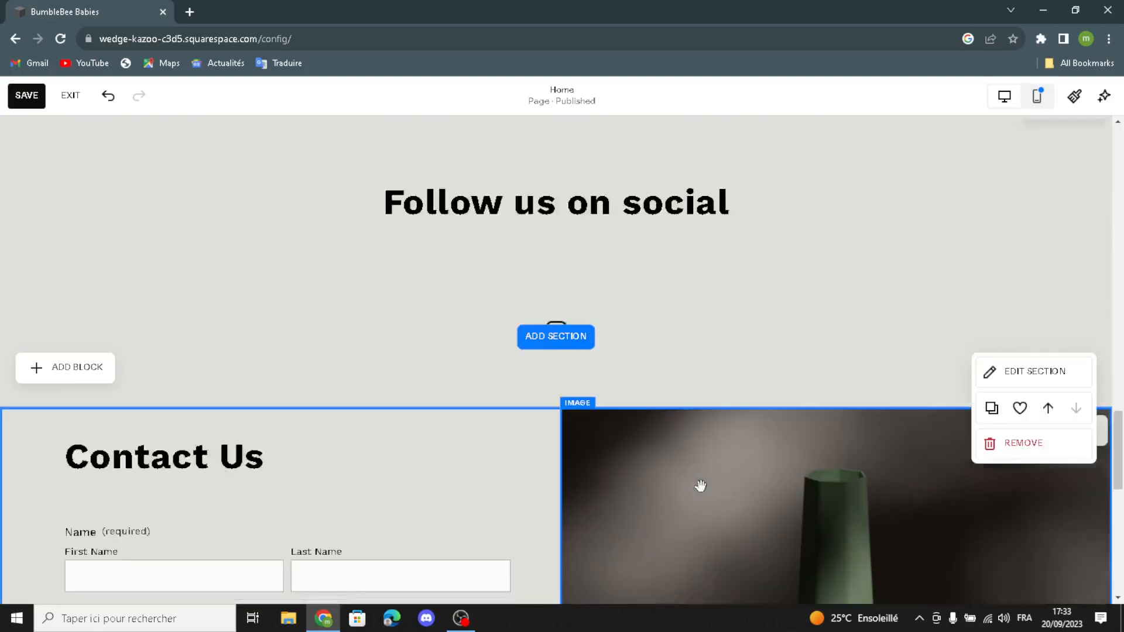
{"action": "scroll", "coordinate": [701, 486], "scroll_direction": "up", "scroll_amount": 5}
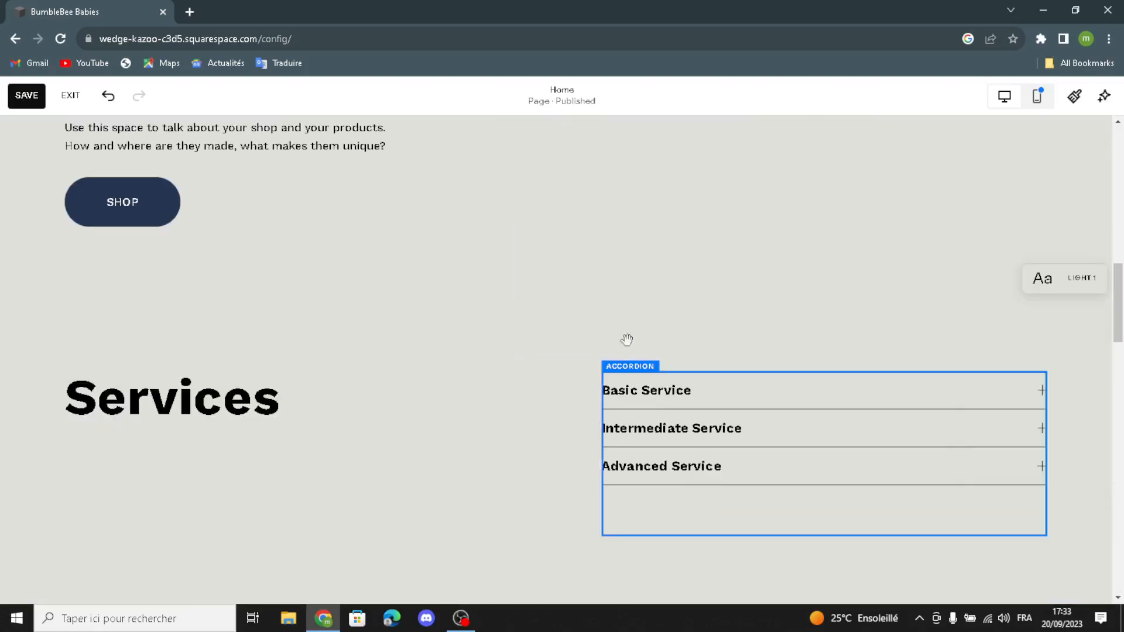
- Save the home page edits and return to the "Shop our product" section
{"action": "left_click", "coordinate": [26, 95]}
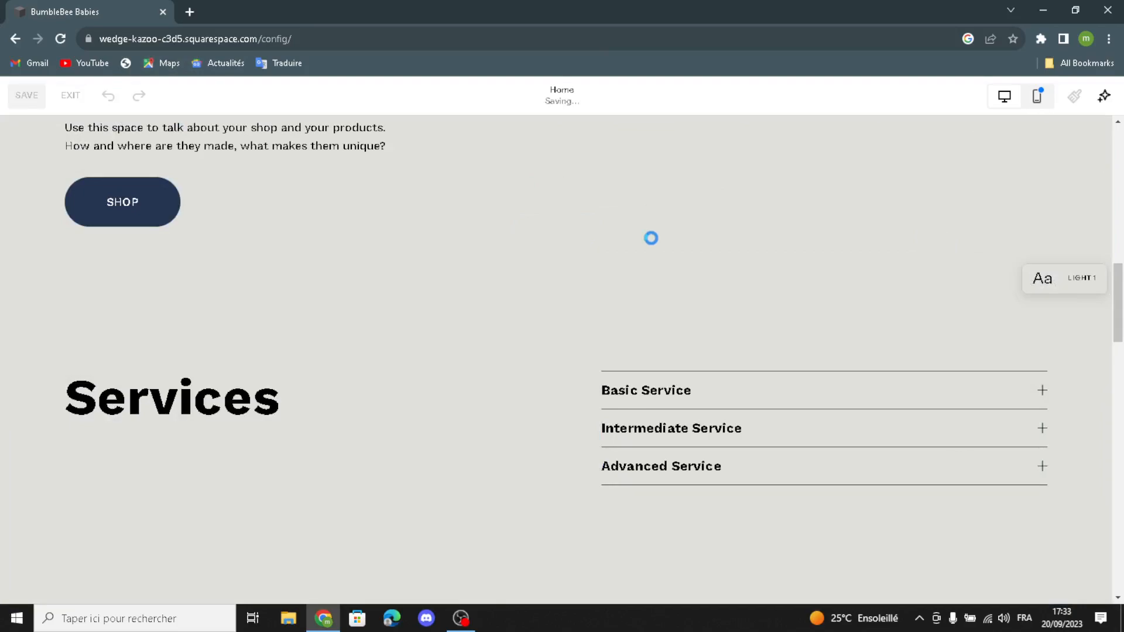
{"action": "scroll", "coordinate": [673, 312], "scroll_direction": "up", "scroll_amount": 5}
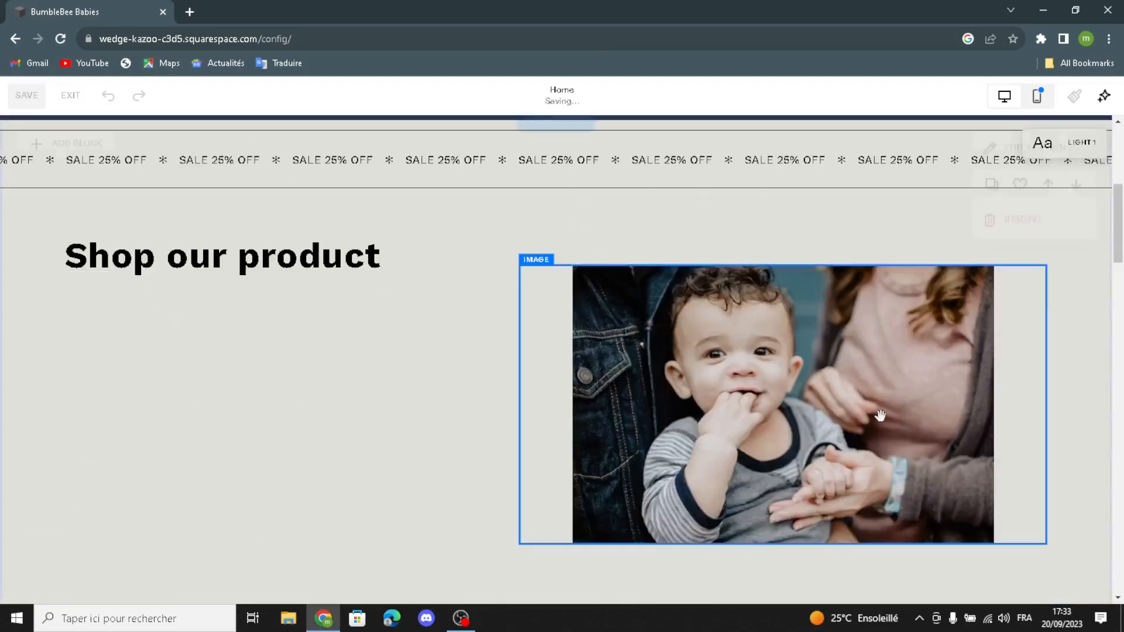